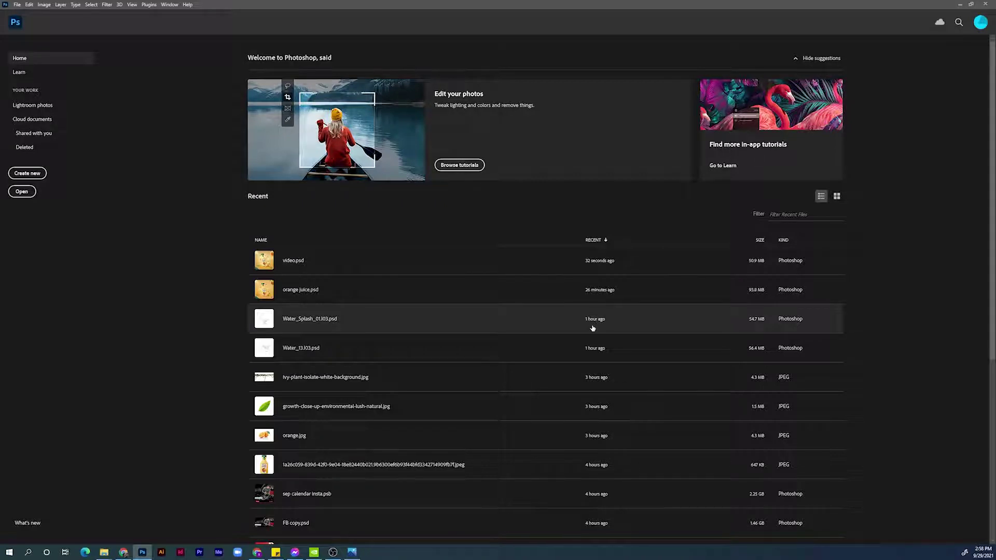
Step: Create a 1080 x 1080 px RGB document at 72 ppi with a white background and place the bottle image in it as an embedded object
{"action": "key", "text": "ctrl+n"}
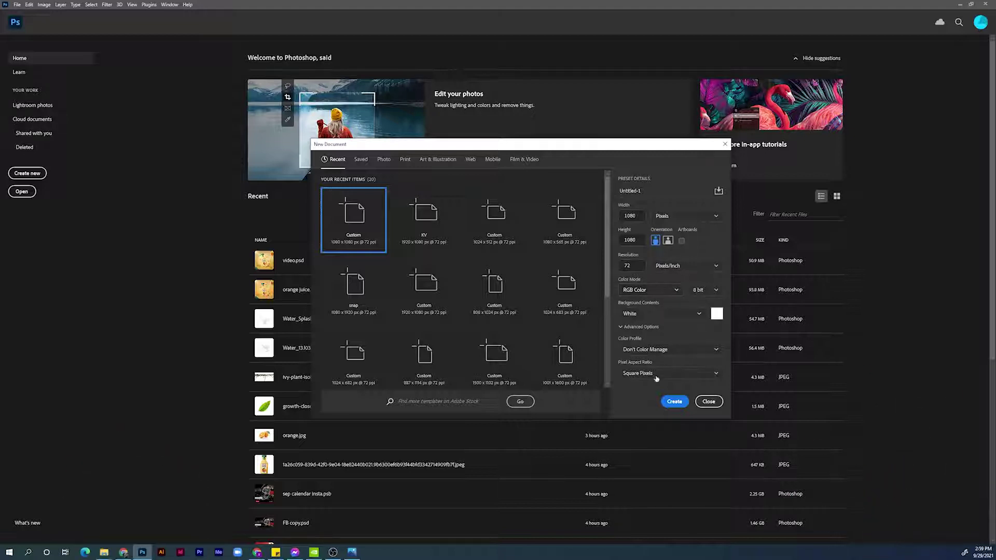
{"action": "left_click", "coordinate": [674, 402]}
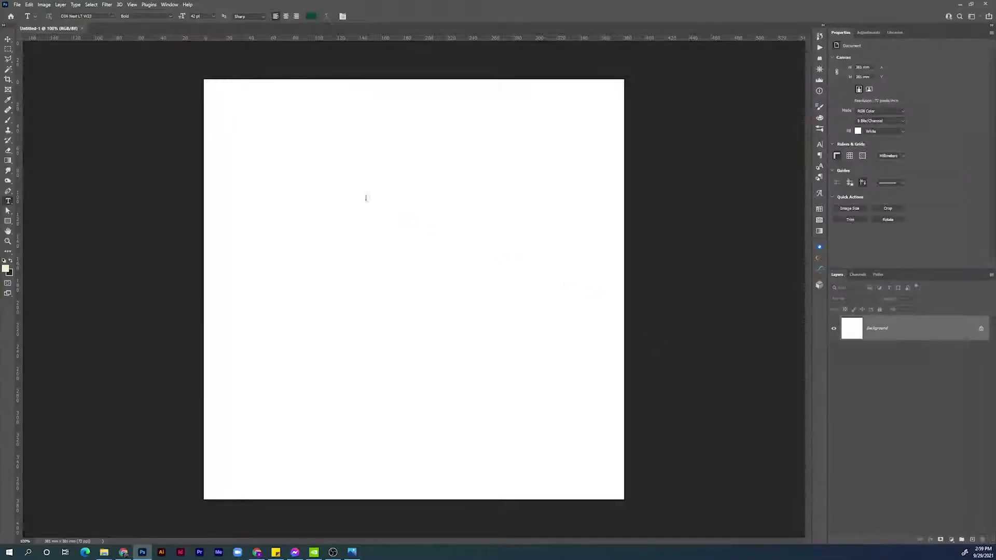
{"action": "left_click", "coordinate": [17, 5]}
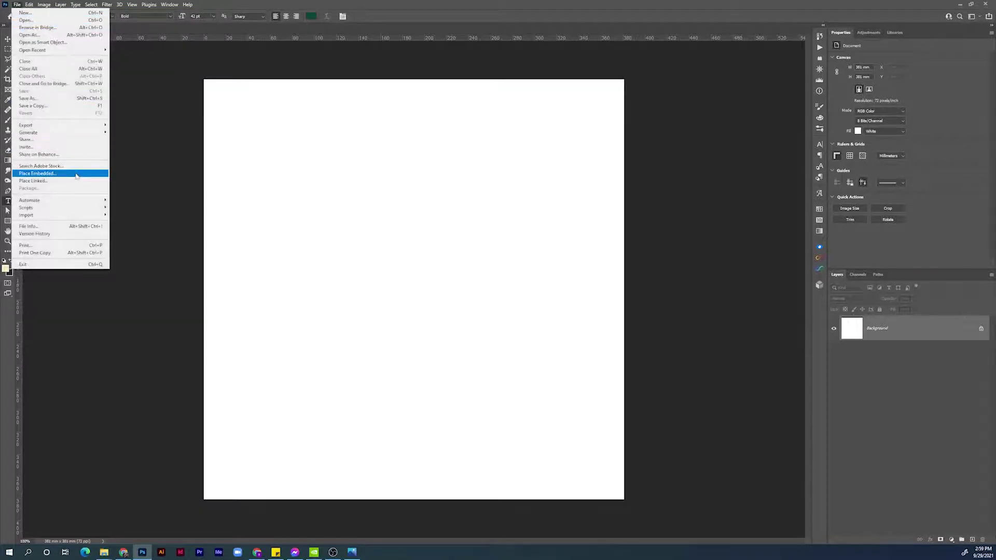
{"action": "left_click", "coordinate": [94, 171]}
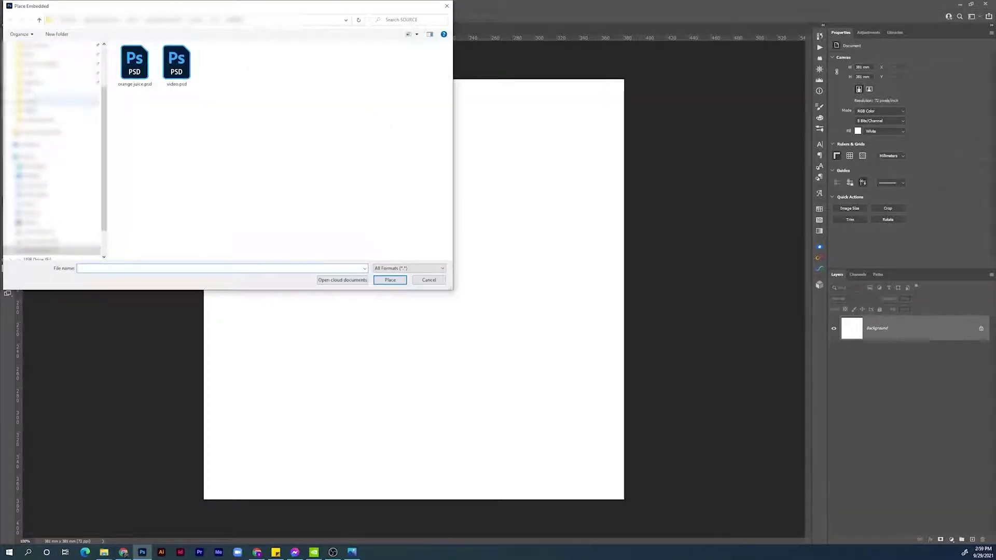
{"action": "left_click", "coordinate": [53, 122]}
{"action": "double_click", "coordinate": [135, 64]}
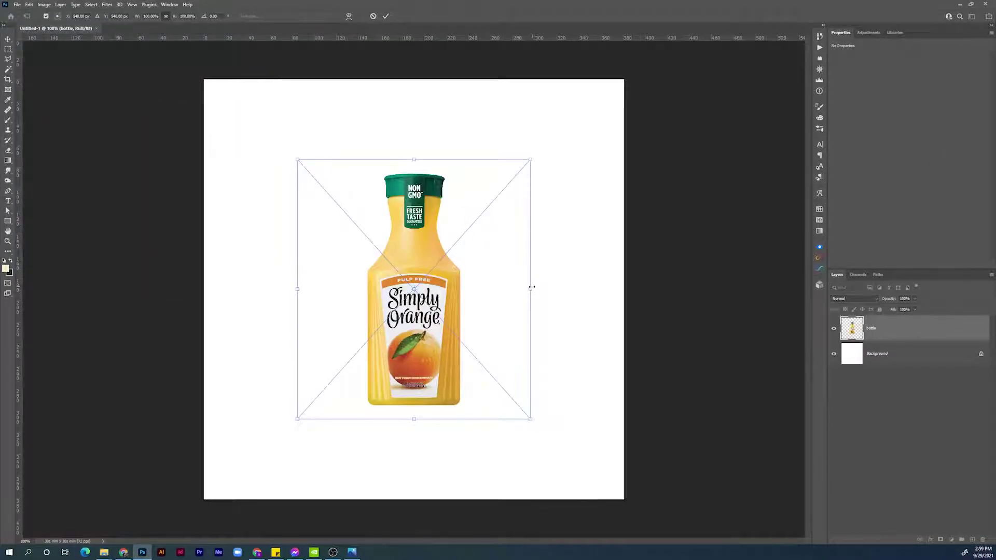
Step: Enlarge the placed bottle, tilt it about 11° counter-clockwise near the middle of the canvas and commit the transform
{"action": "left_click_drag", "start_coordinate": [532, 289], "coordinate": [554, 288]}
{"action": "left_click_drag", "start_coordinate": [555, 451], "coordinate": [579, 411]}
{"action": "left_click_drag", "start_coordinate": [494, 381], "coordinate": [493, 378]}
{"action": "key", "text": "Return"}
{"action": "key", "text": "t"}
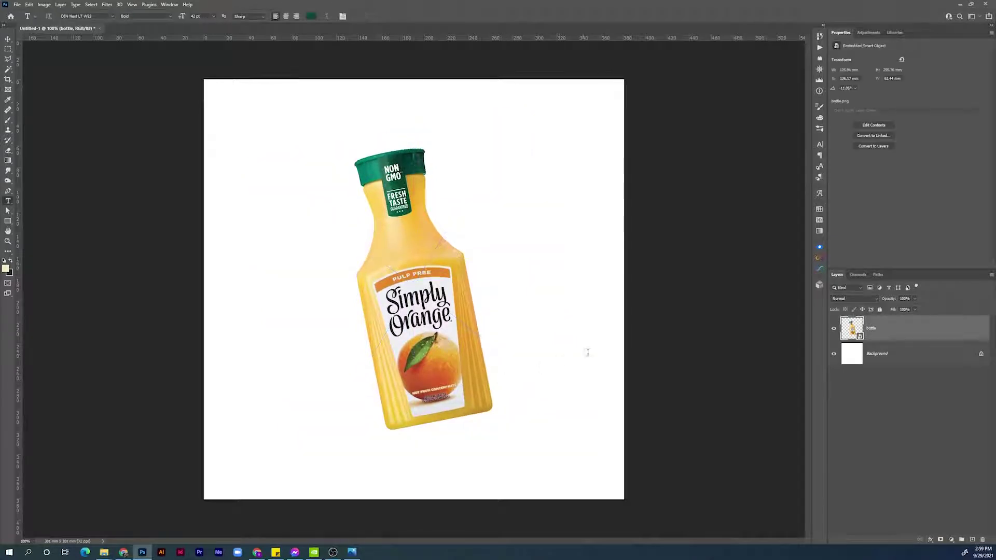
Step: Add a Solid Color fill layer in pale cream #f9ebb9 directly above the Background layer
{"action": "left_click", "coordinate": [878, 355]}
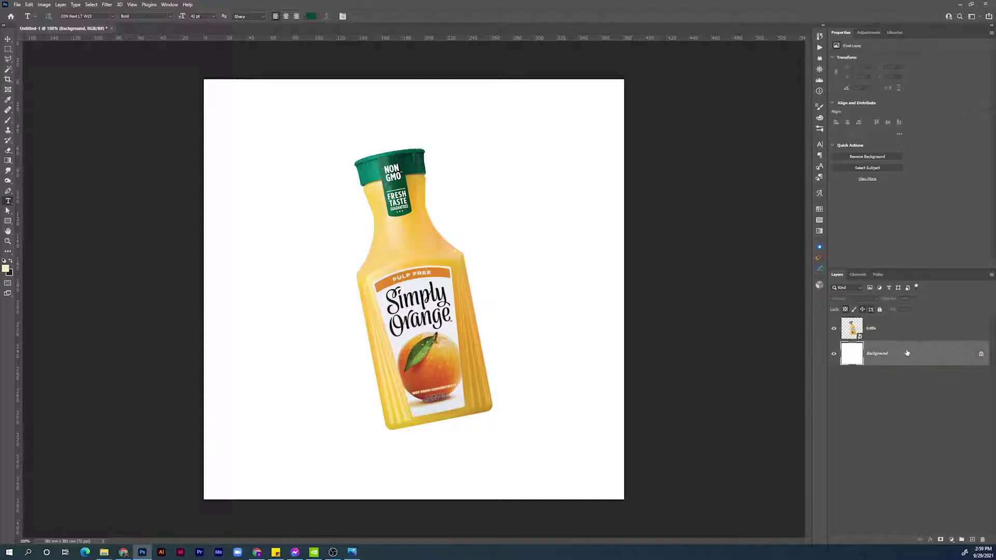
{"action": "left_click", "coordinate": [952, 542]}
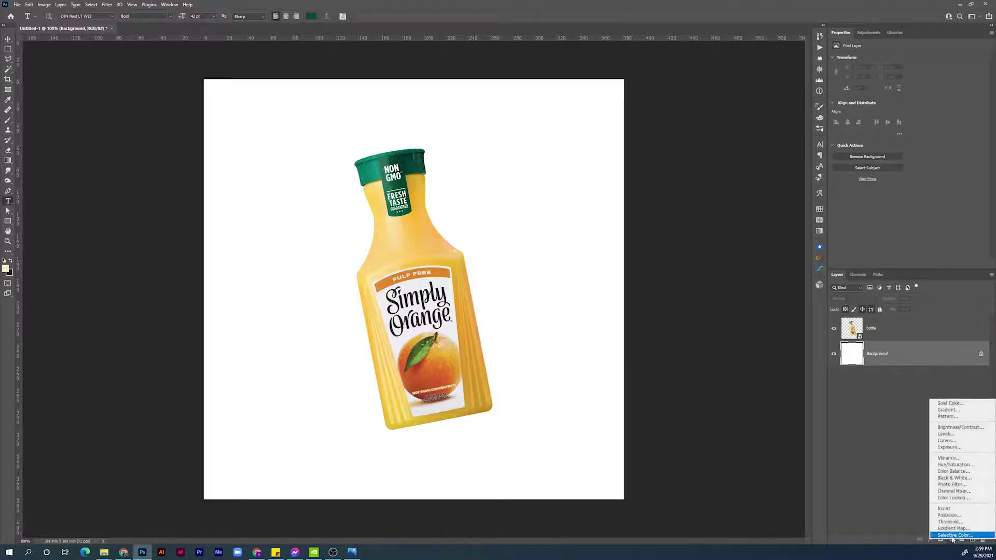
{"action": "left_click", "coordinate": [959, 402]}
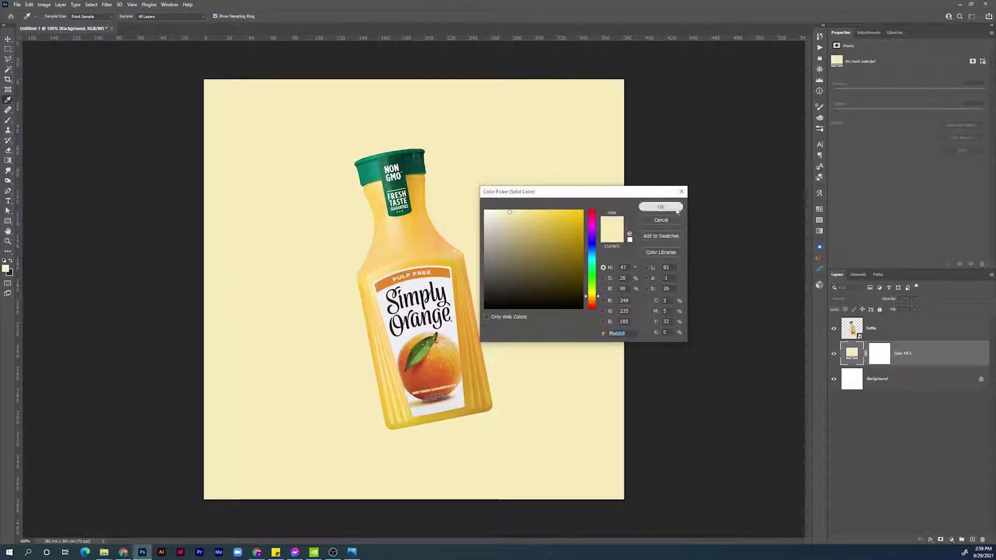
{"action": "left_click", "coordinate": [667, 208]}
Step: Recolor the solid color fill layer with the golden orange swatch from the recent swatches
{"action": "left_click", "coordinate": [820, 220]}
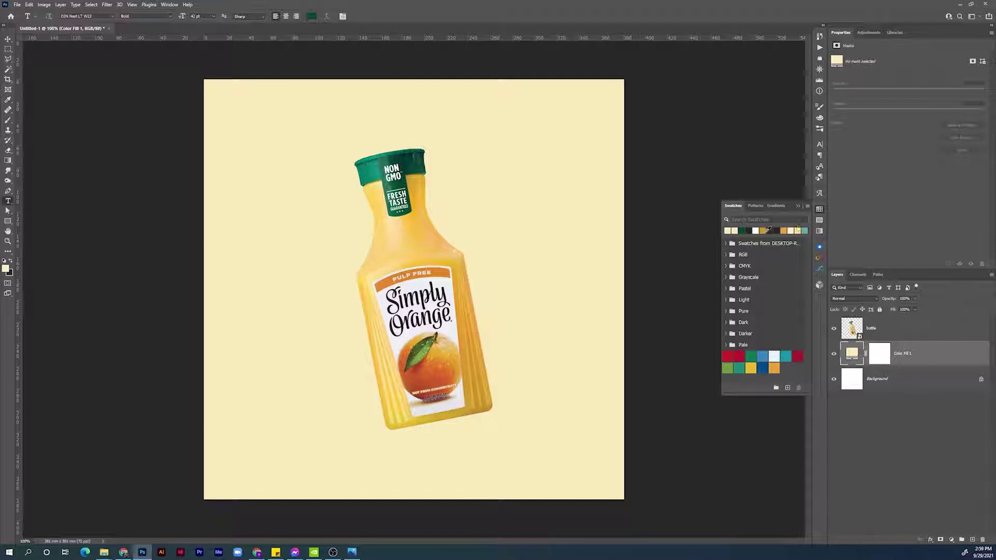
{"action": "left_click", "coordinate": [168, 6]}
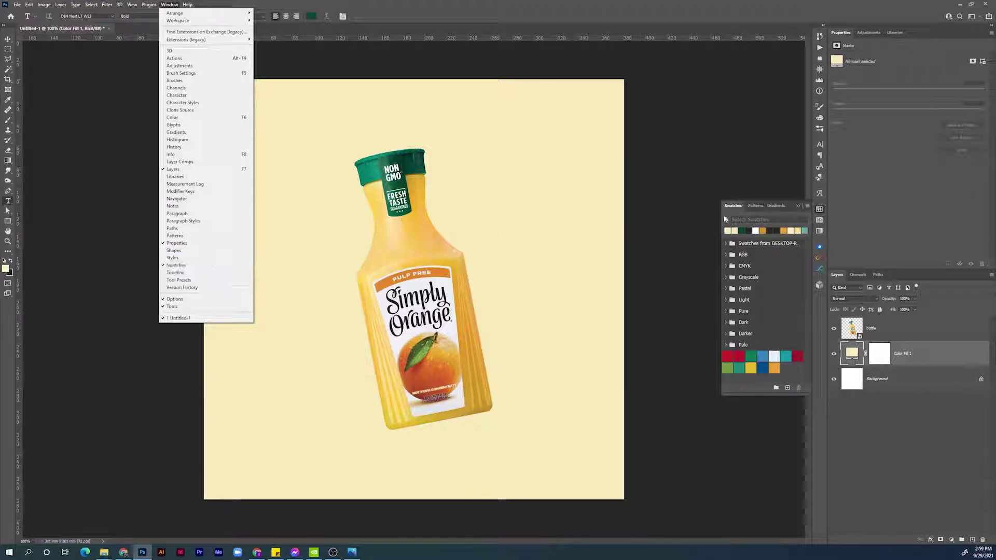
{"action": "left_click", "coordinate": [763, 231]}
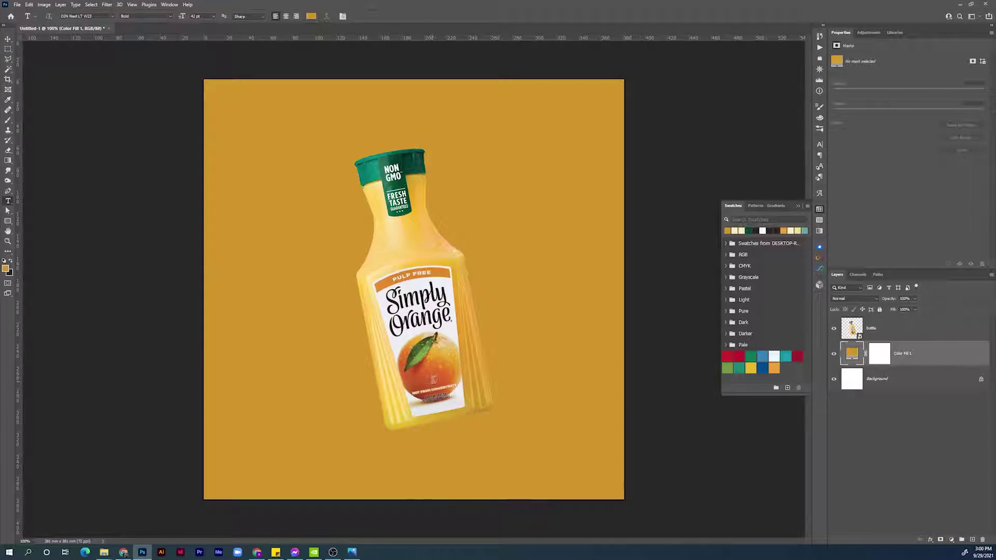
Step: Add an empty layer directly beneath the bottle layer and switch to a smaller soft round brush
{"action": "left_click", "coordinate": [872, 328]}
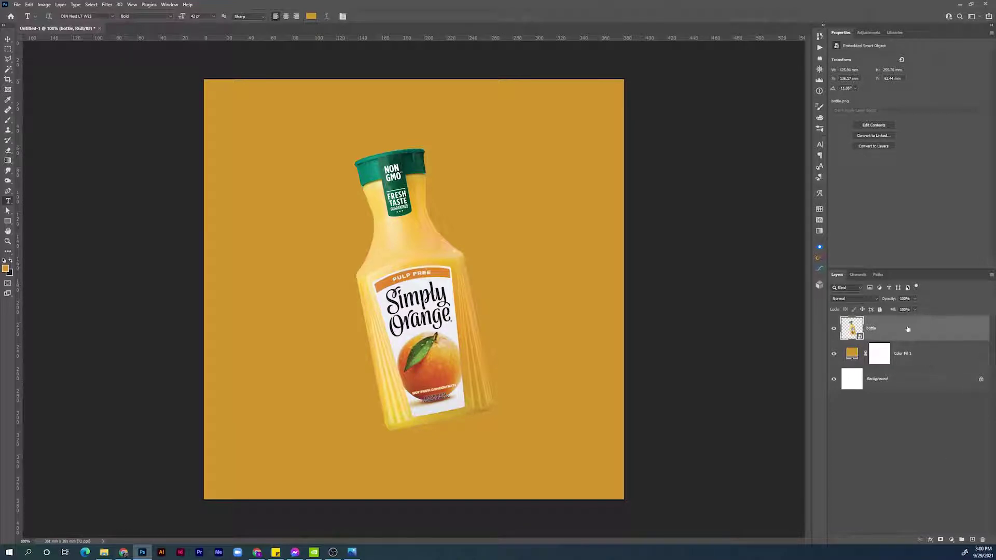
{"action": "left_click", "coordinate": [973, 541], "text": "ctrl"}
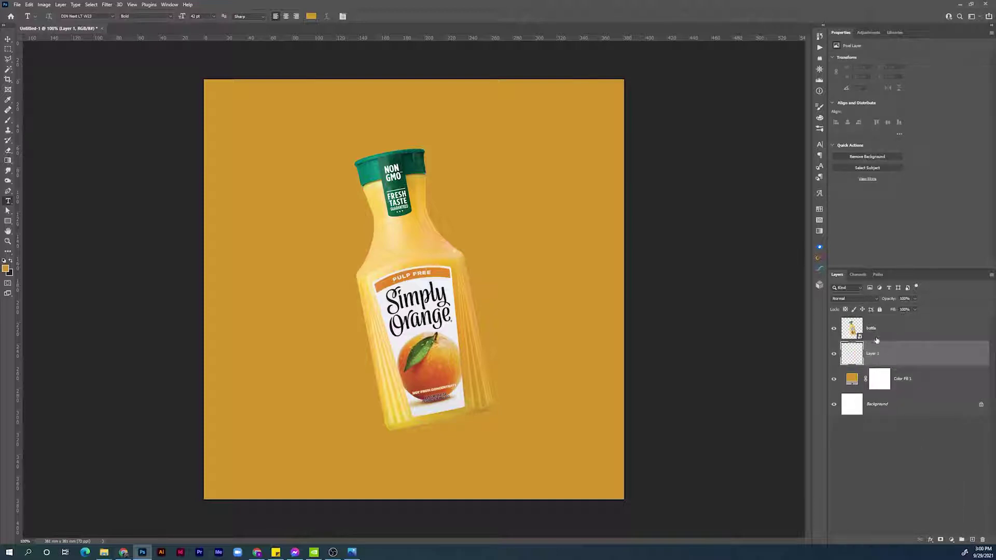
{"action": "key", "text": "b"}
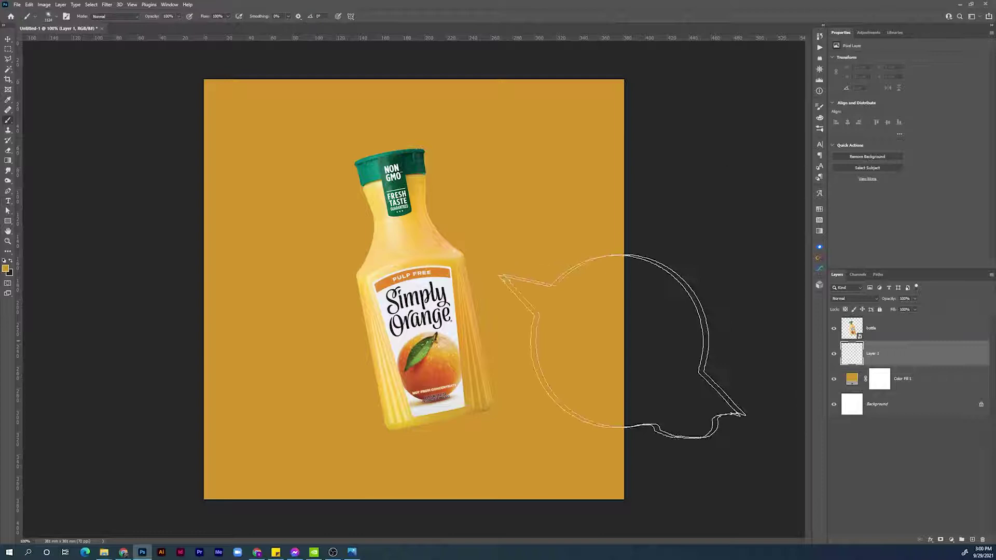
{"action": "right_click", "coordinate": [440, 295]}
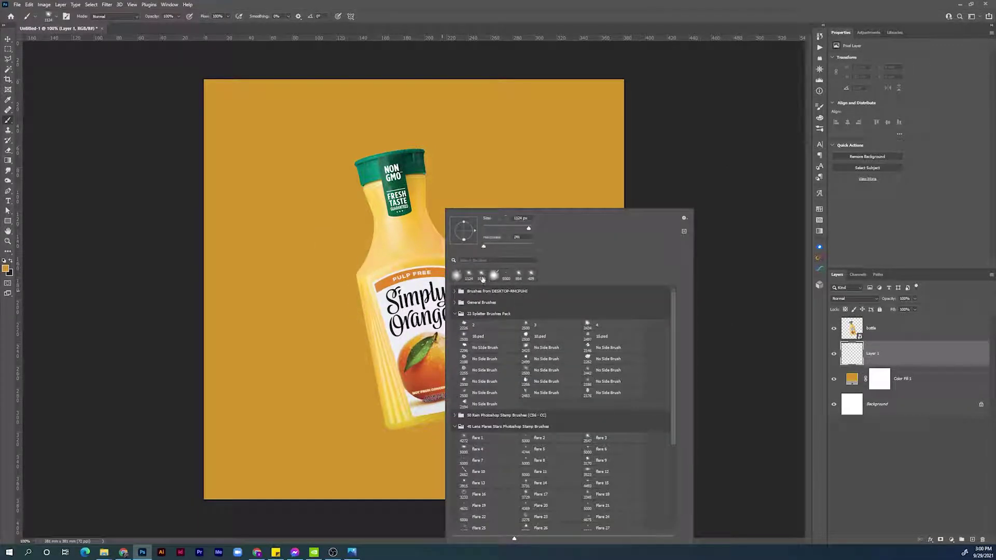
{"action": "left_click_drag", "start_coordinate": [357, 276], "coordinate": [282, 278]}
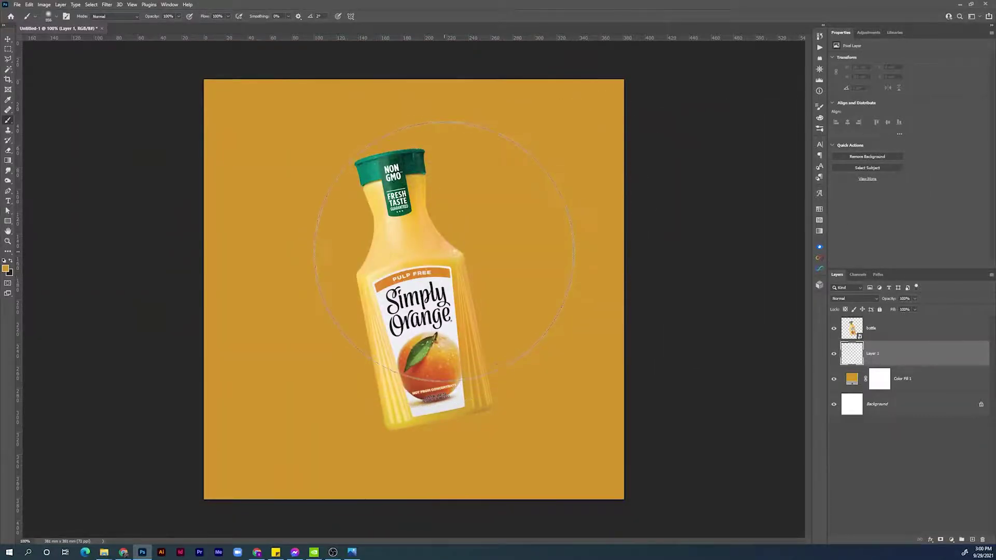
{"action": "left_click_drag", "start_coordinate": [439, 255], "coordinate": [366, 250]}
Step: Paint a single soft dab in dark brown #302b22 behind the bottle with a brush about 480 px wide
{"action": "left_click", "coordinate": [6, 270]}
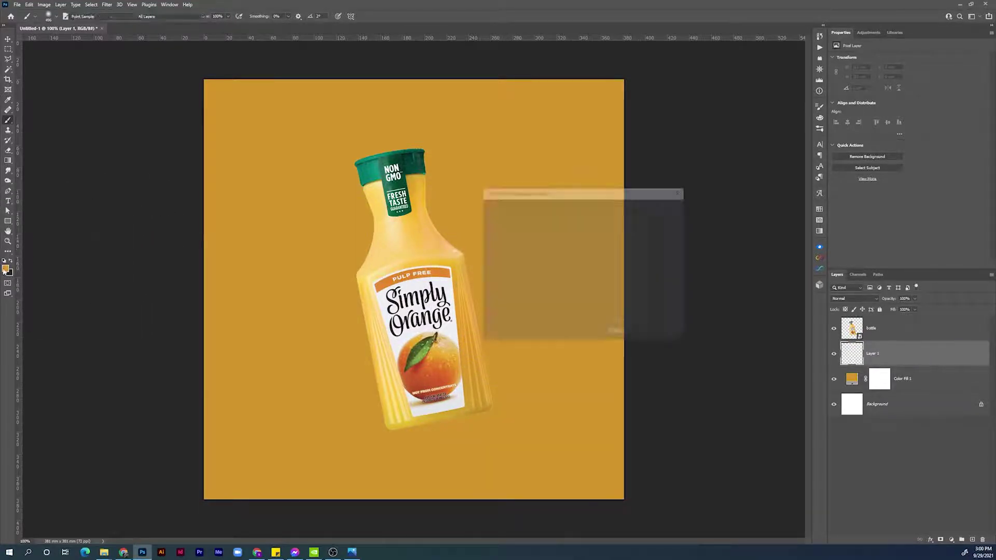
{"action": "left_click_drag", "start_coordinate": [524, 279], "coordinate": [514, 291]}
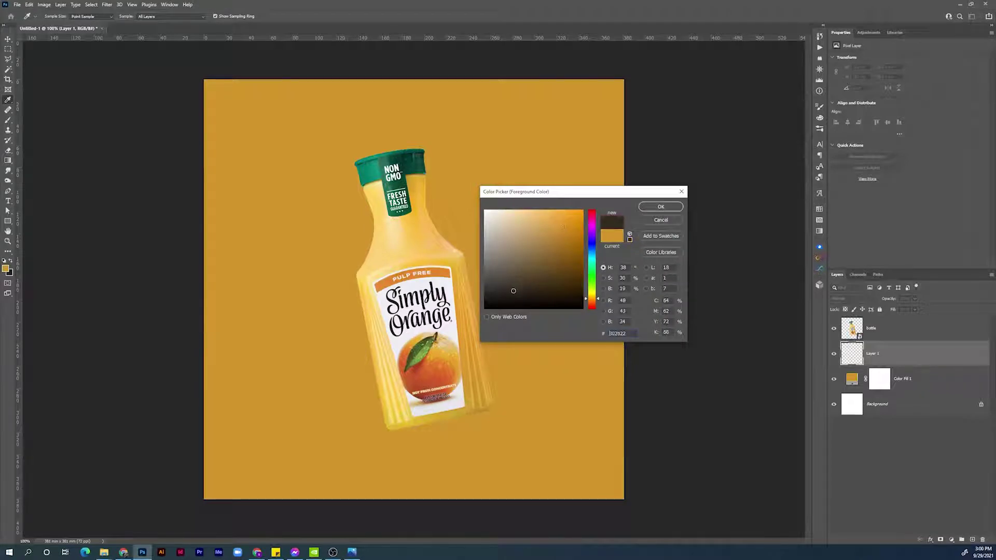
{"action": "left_click", "coordinate": [660, 207]}
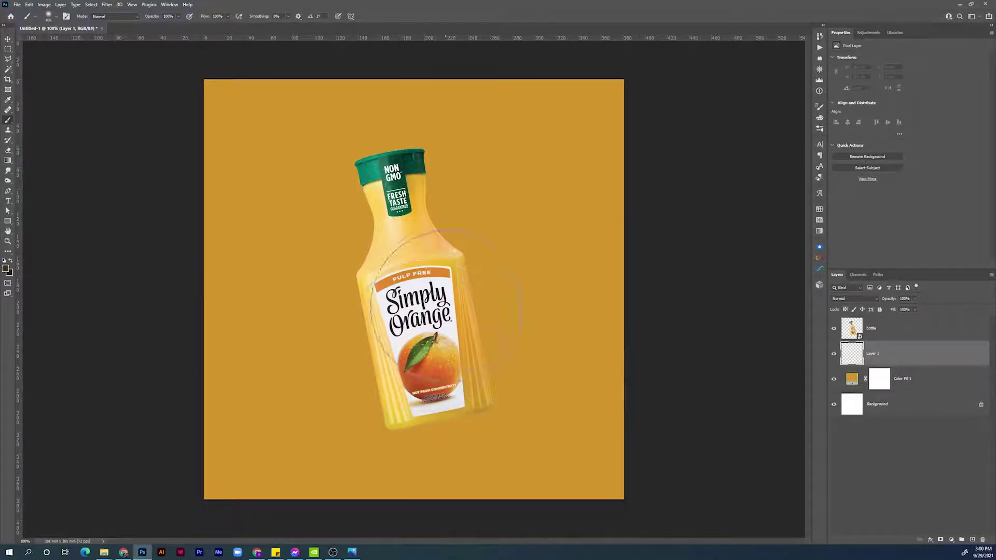
{"action": "right_click", "coordinate": [447, 280], "text": "alt"}
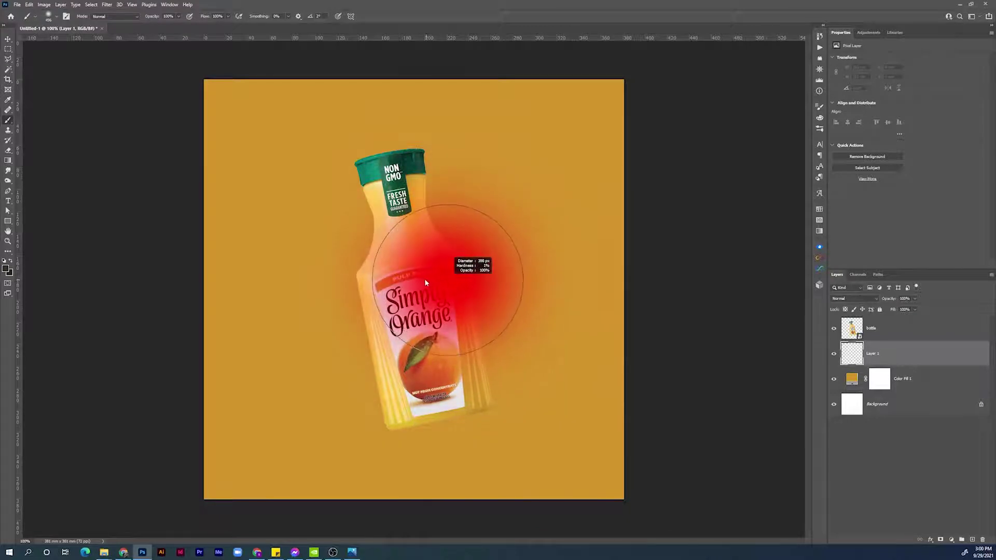
{"action": "right_click", "coordinate": [403, 308], "text": "alt"}
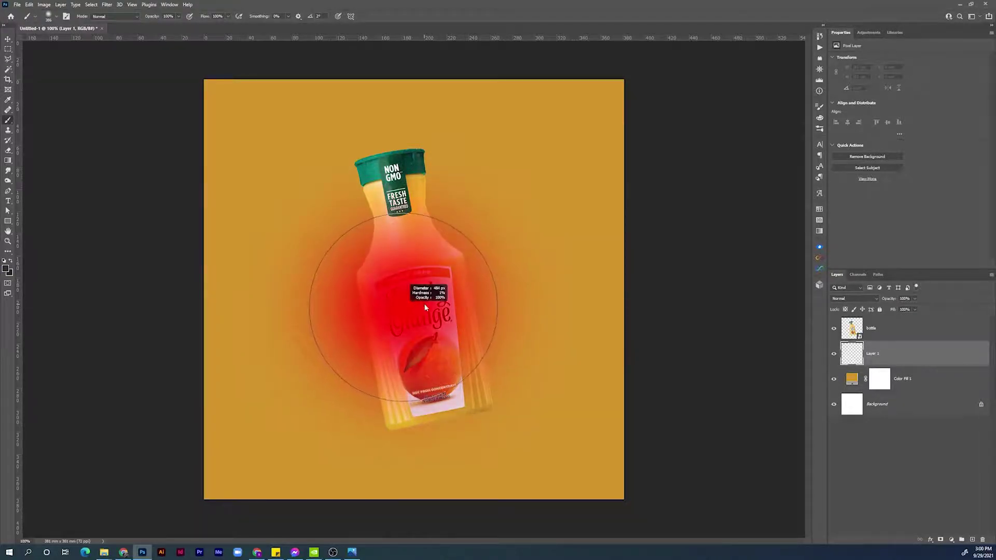
{"action": "left_click", "coordinate": [419, 306]}
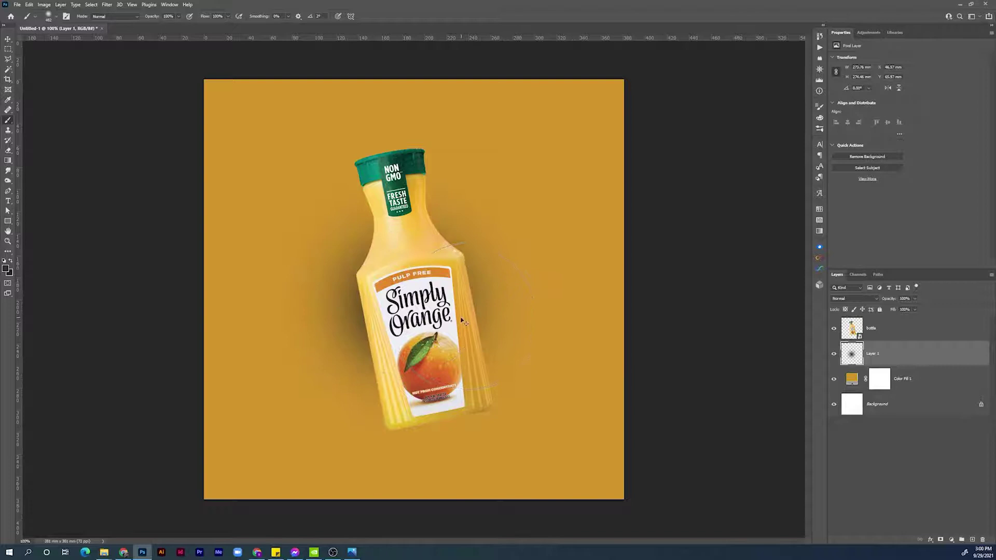
Step: Transform the dark dab with Perspective, pinching its left side together so it tapers into a flat pointed shadow
{"action": "key", "text": "ctrl+t"}
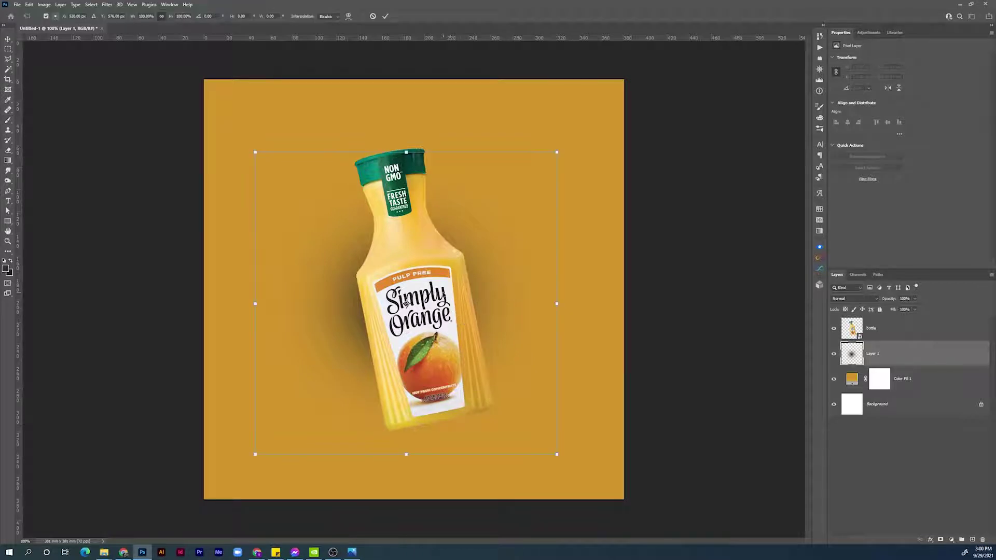
{"action": "right_click", "coordinate": [487, 282]}
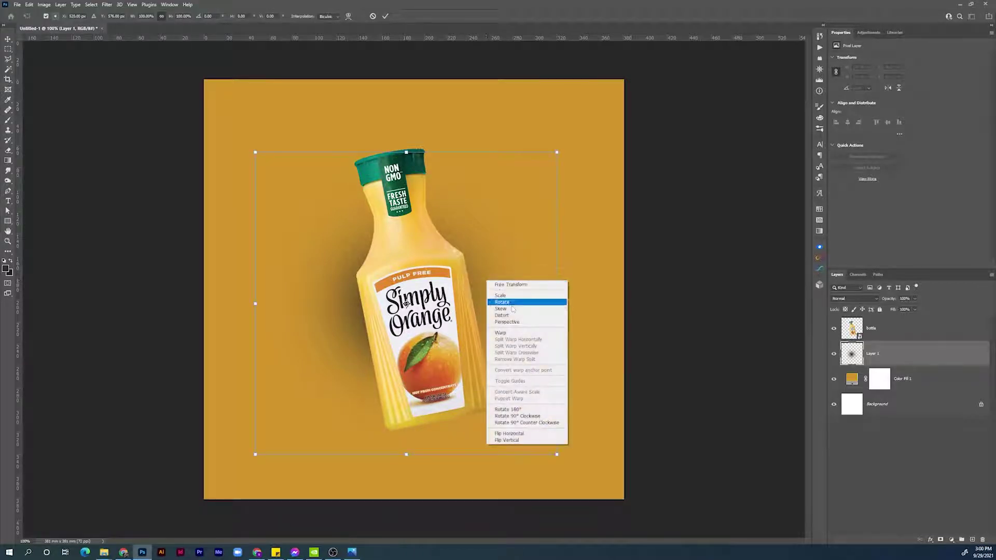
{"action": "left_click", "coordinate": [501, 318]}
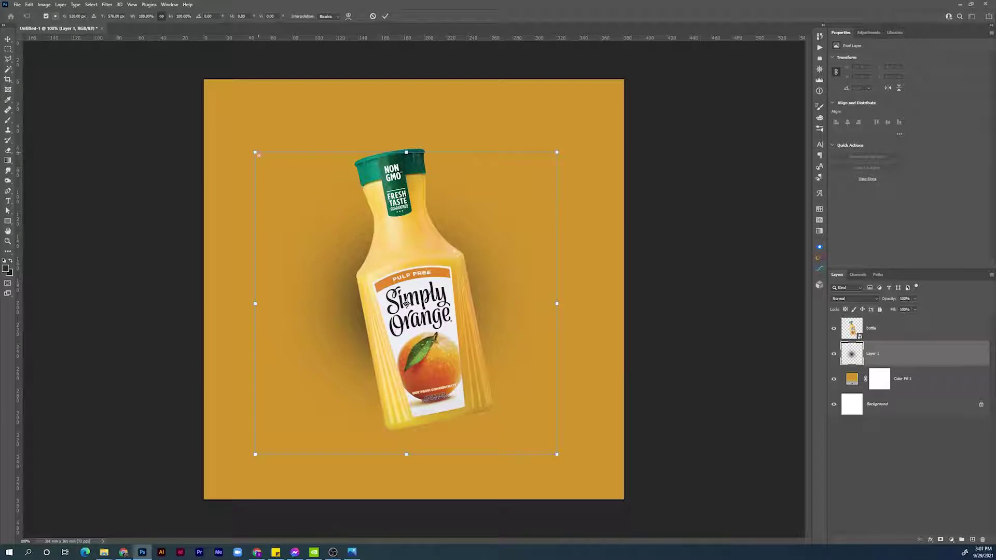
{"action": "left_click_drag", "start_coordinate": [255, 153], "coordinate": [256, 304]}
{"action": "key", "text": "ctrl+z"}
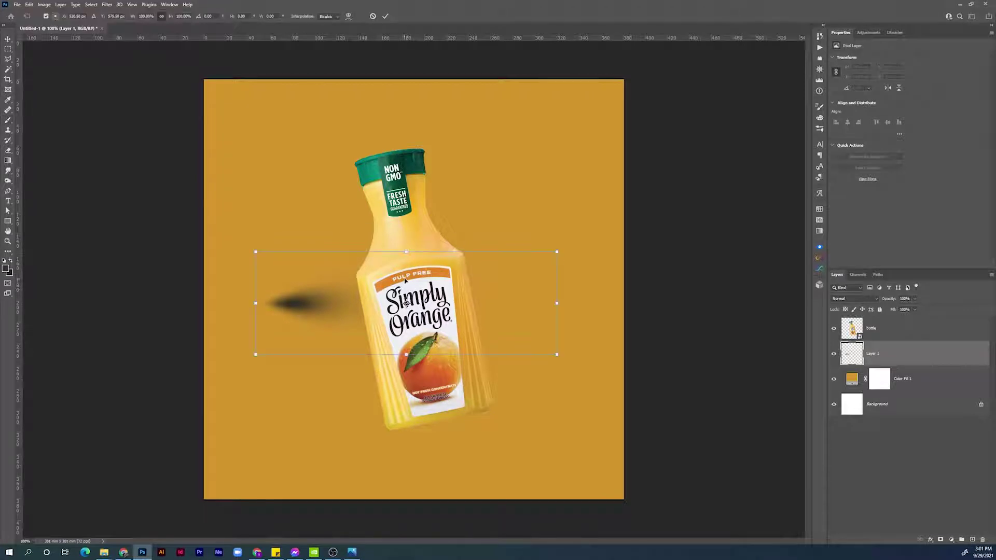
Step: Move the tapered shadow under the bottle's lower edge and flatten it to about 44% height
{"action": "left_click_drag", "start_coordinate": [405, 281], "coordinate": [525, 407]}
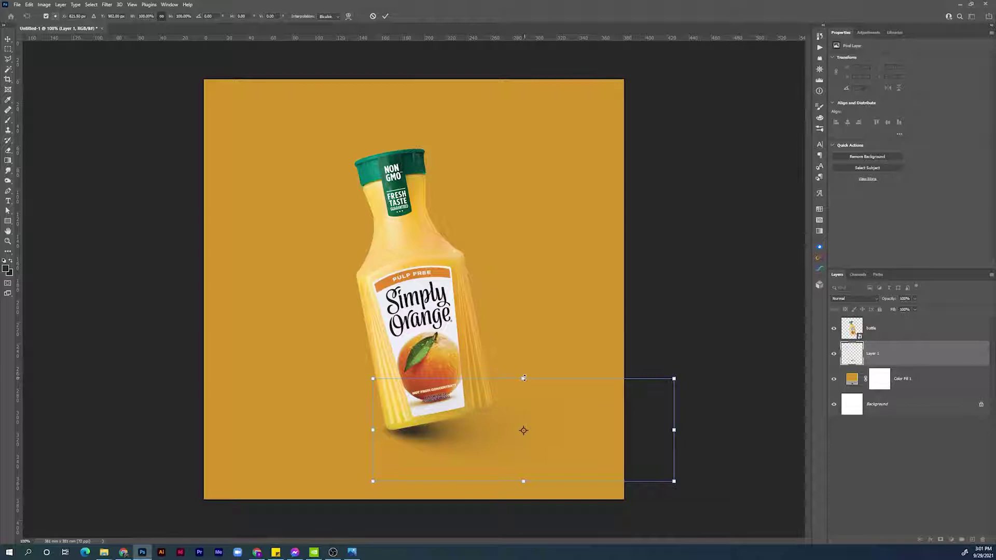
{"action": "left_click_drag", "start_coordinate": [524, 378], "coordinate": [481, 431]}
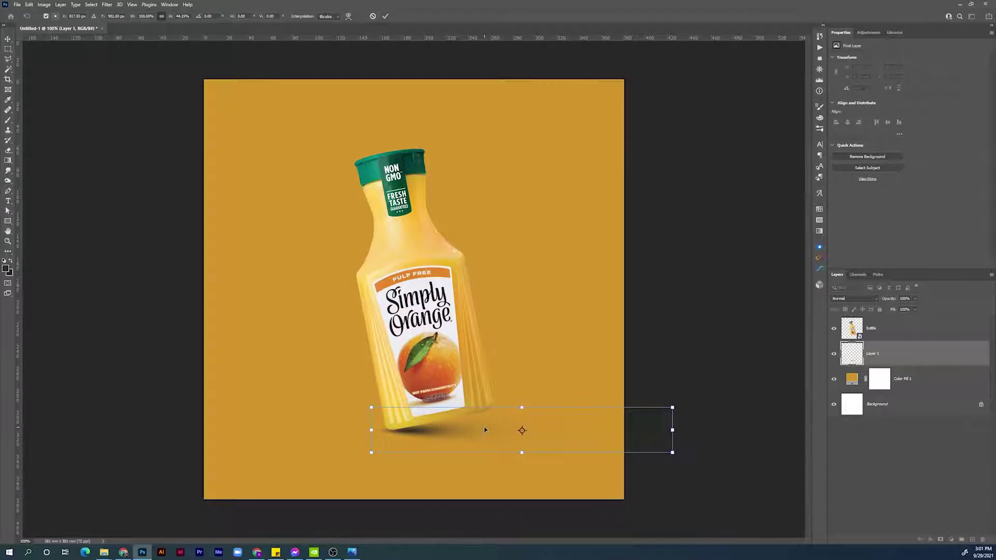
{"action": "key", "text": "Return"}
Step: Set the shadow layer's blend mode to Multiply
{"action": "key", "text": "b"}
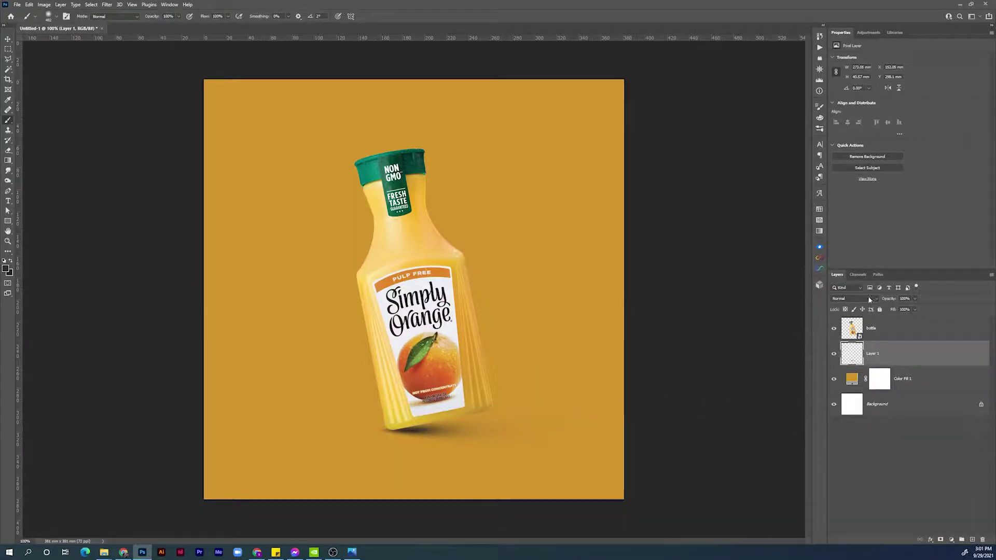
{"action": "left_click", "coordinate": [866, 299]}
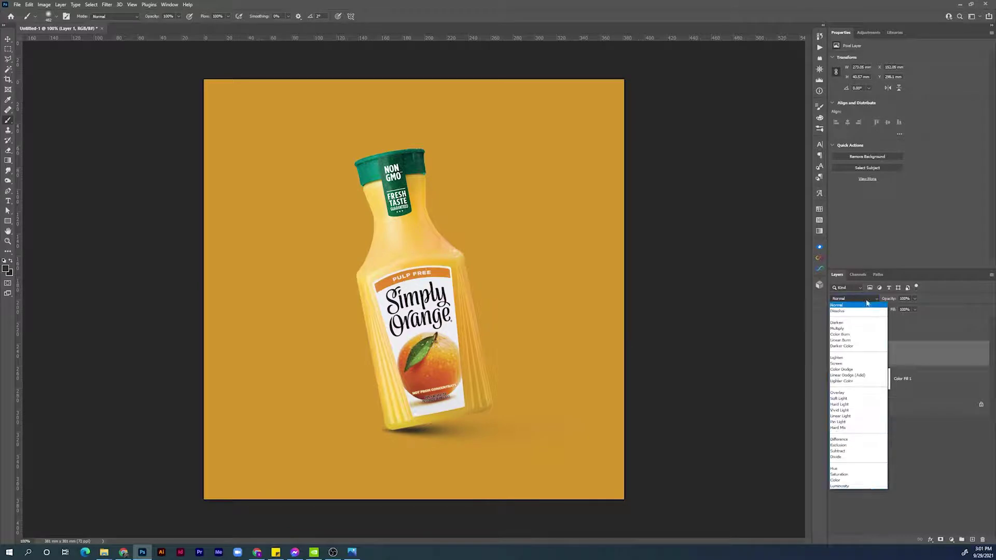
{"action": "left_click", "coordinate": [853, 328]}
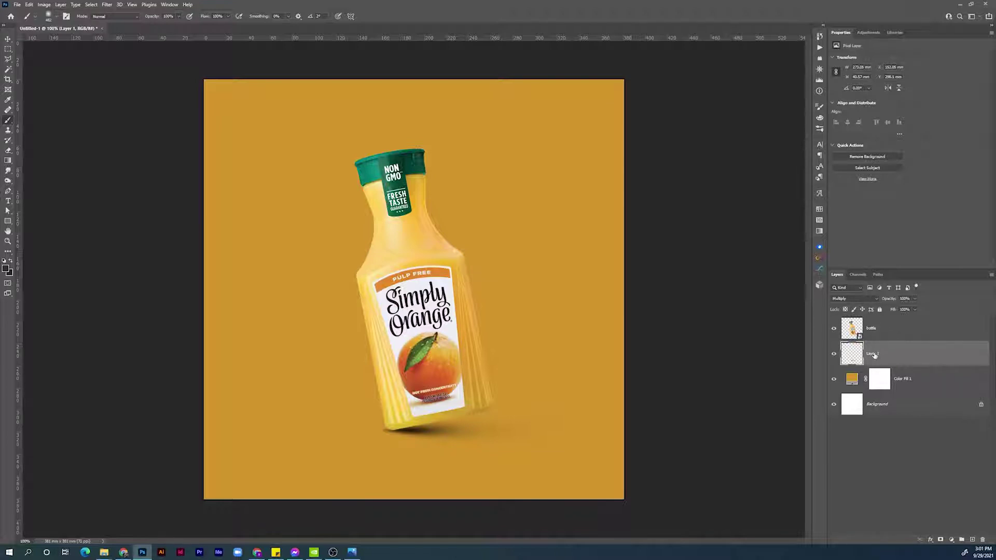
Step: Group the bottle and shadow layers and move the group slightly up and to the left on the canvas
{"action": "left_click", "coordinate": [886, 333], "text": "shift"}
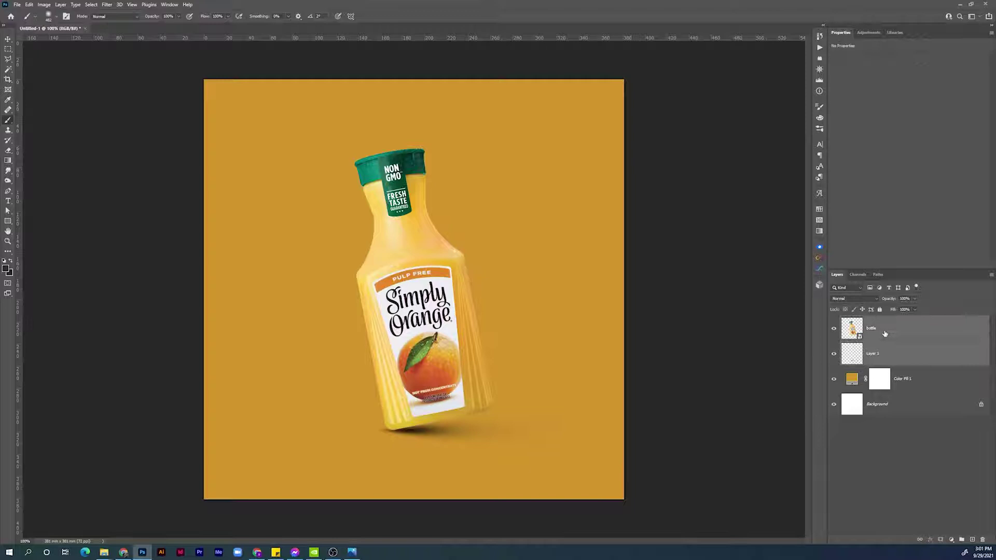
{"action": "key", "text": "ctrl+g"}
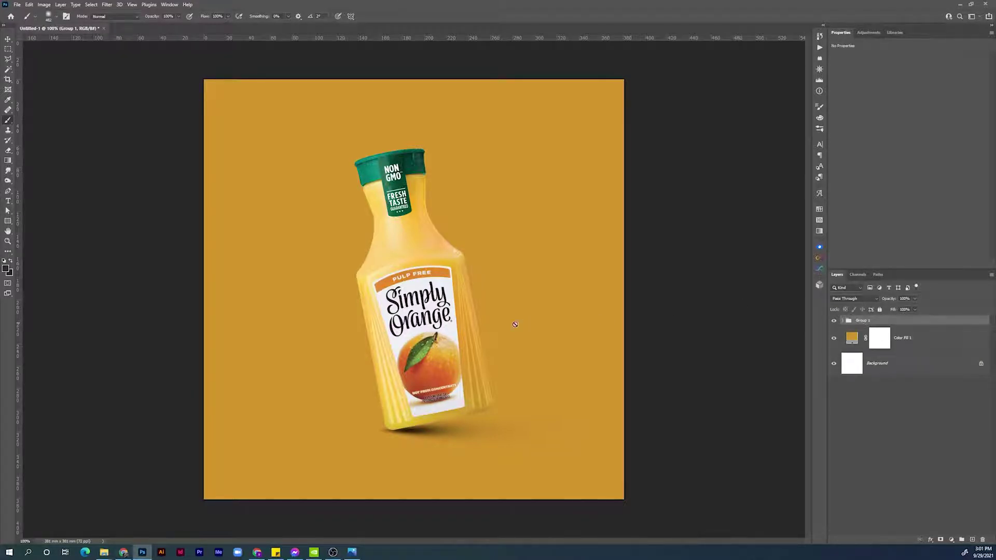
{"action": "key", "text": "v"}
{"action": "left_click_drag", "start_coordinate": [460, 362], "coordinate": [452, 352]}
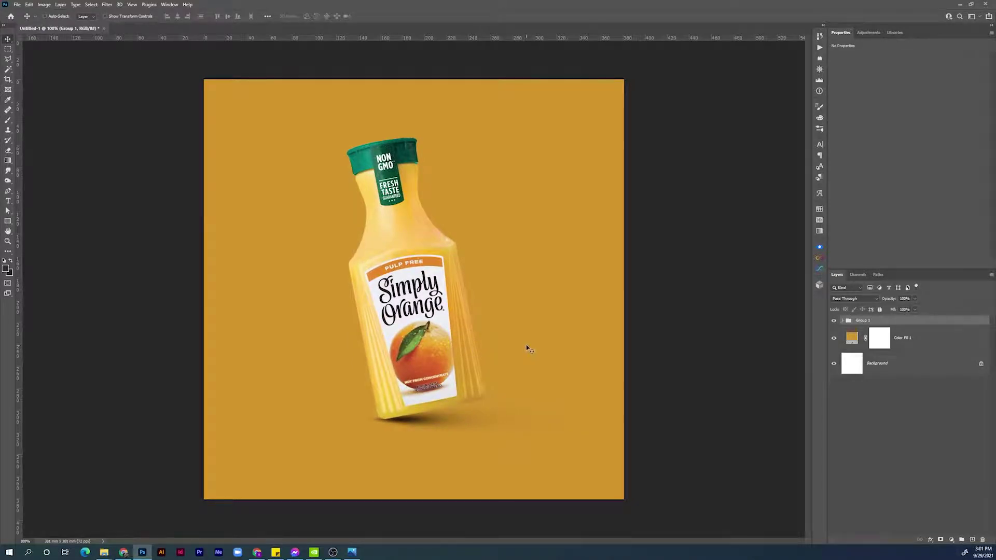
Step: Add a new layer above the colour fill and paint a large soft white glow behind the bottle
{"action": "left_click", "coordinate": [897, 344]}
{"action": "key", "text": "b"}
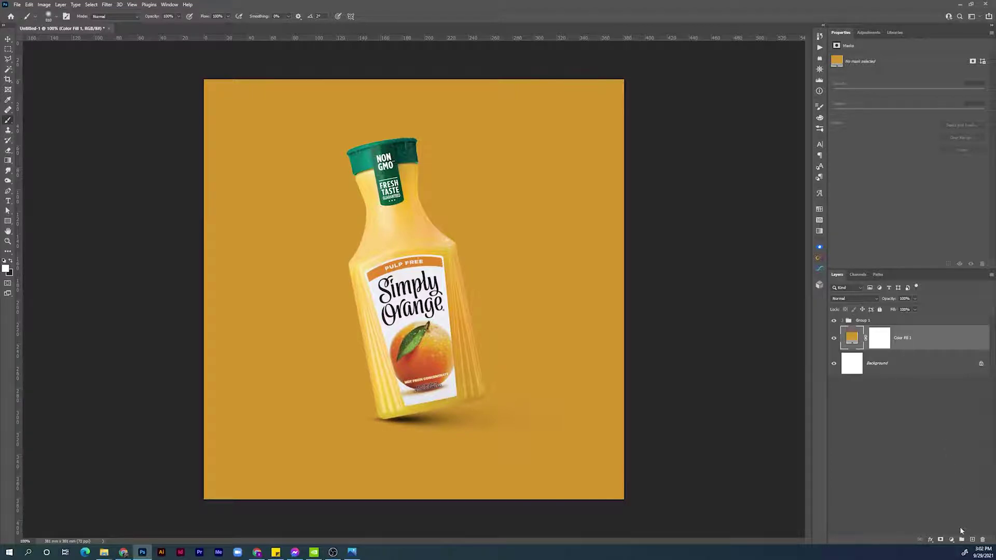
{"action": "left_click", "coordinate": [972, 540]}
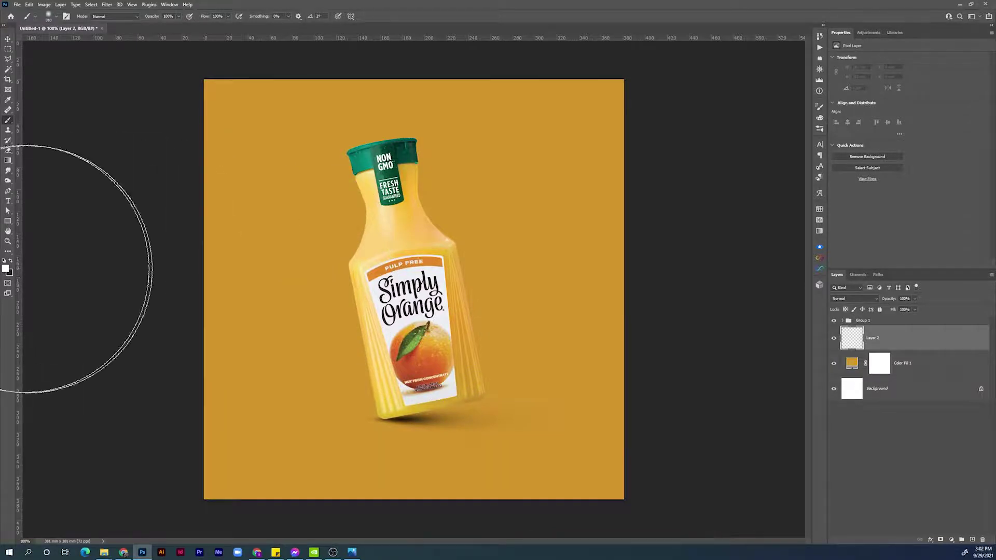
{"action": "left_click_drag", "start_coordinate": [394, 284], "coordinate": [439, 290]}
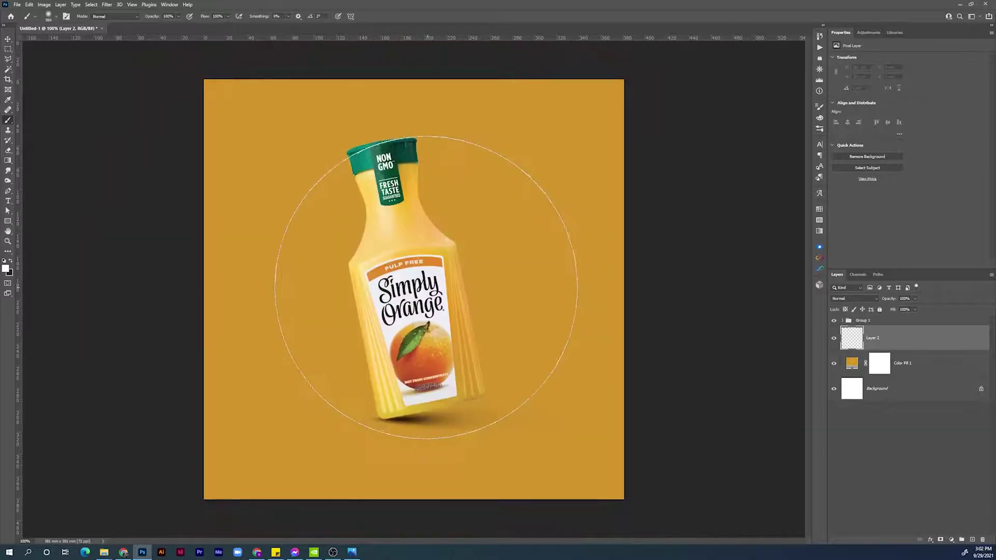
{"action": "left_click", "coordinate": [412, 291]}
Step: Set the glow layer's blend mode to Soft Light and duplicate the layer to strengthen the glow
{"action": "left_click", "coordinate": [850, 300]}
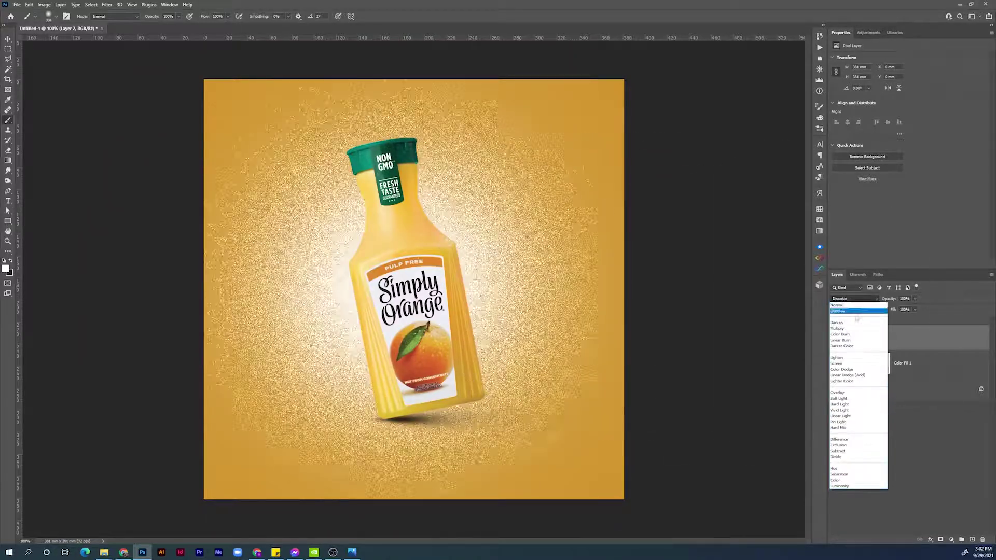
{"action": "left_click", "coordinate": [841, 397]}
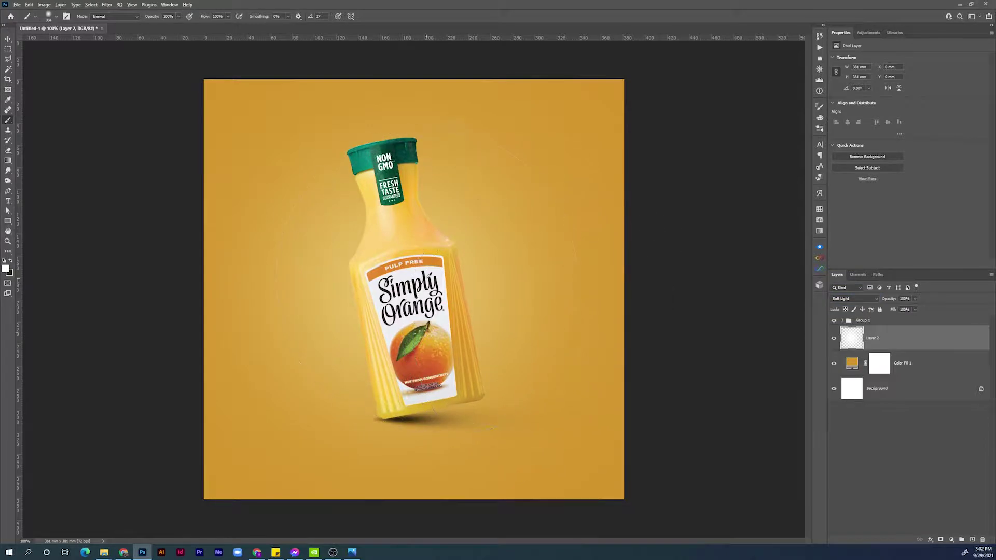
{"action": "left_click_drag", "start_coordinate": [421, 279], "coordinate": [359, 270]}
{"action": "key", "text": "ctrl+j"}
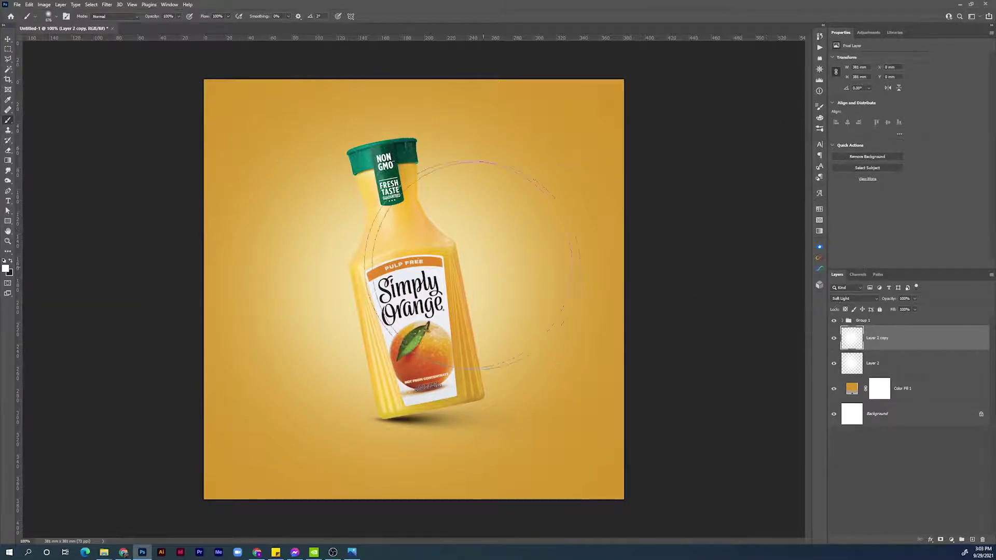
Step: Place the orange front image as embedded, scaled to about 122 mm wide, in front of the bottle's lower-right corner and above the bottle group
{"action": "left_click", "coordinate": [17, 5]}
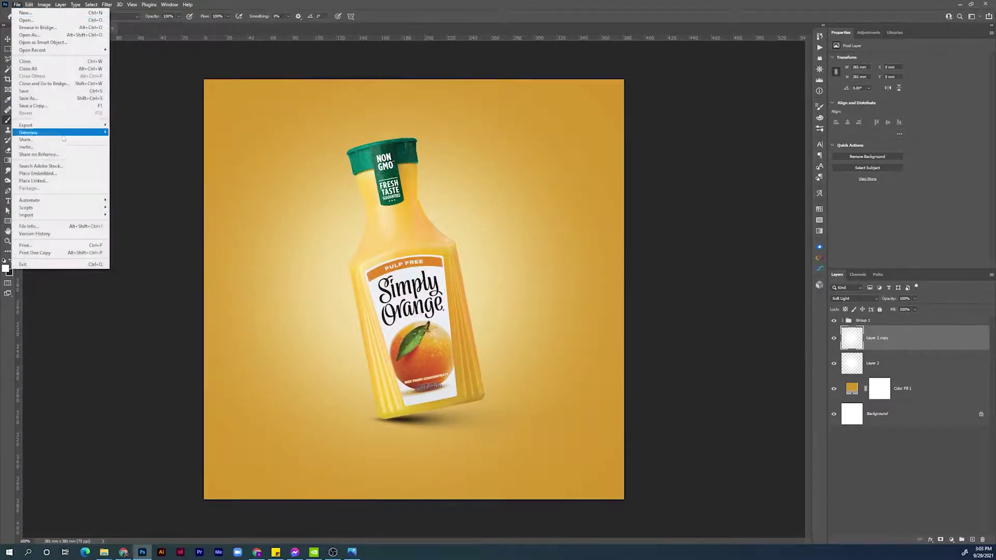
{"action": "left_click", "coordinate": [39, 173]}
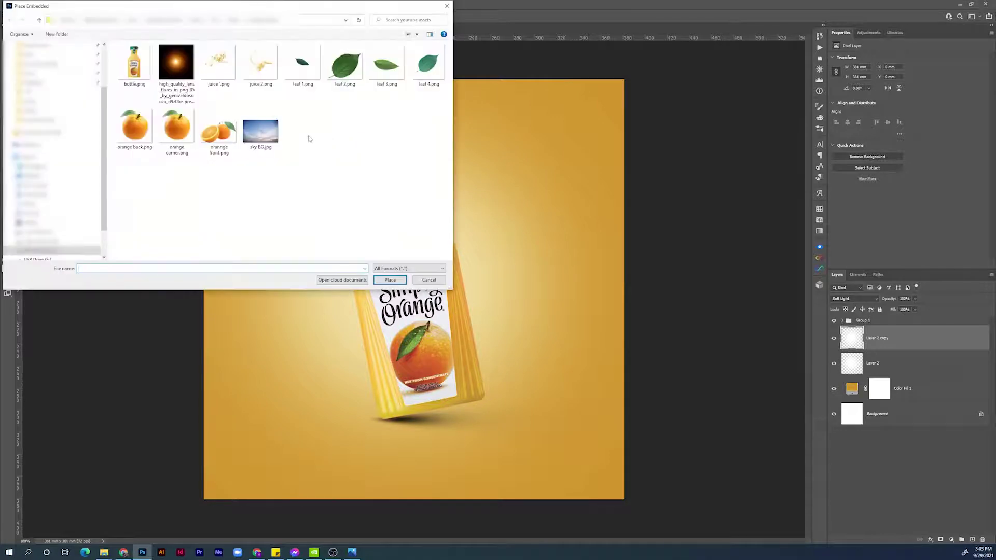
{"action": "double_click", "coordinate": [219, 130]}
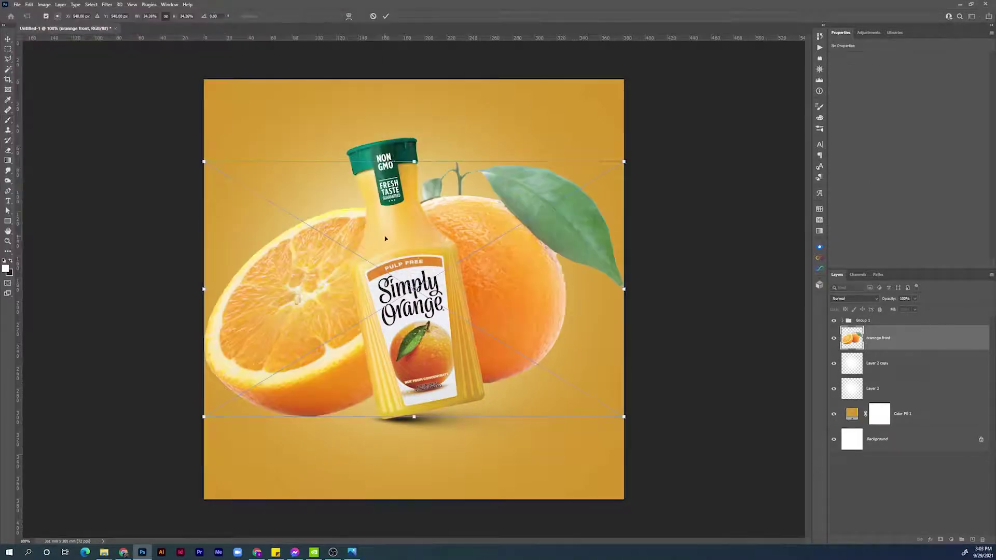
{"action": "left_click_drag", "start_coordinate": [201, 160], "coordinate": [450, 312]}
{"action": "left_click_drag", "start_coordinate": [555, 317], "coordinate": [484, 335]}
{"action": "left_click_drag", "start_coordinate": [380, 331], "coordinate": [424, 347]}
{"action": "key", "text": "Return"}
{"action": "key", "text": "b"}
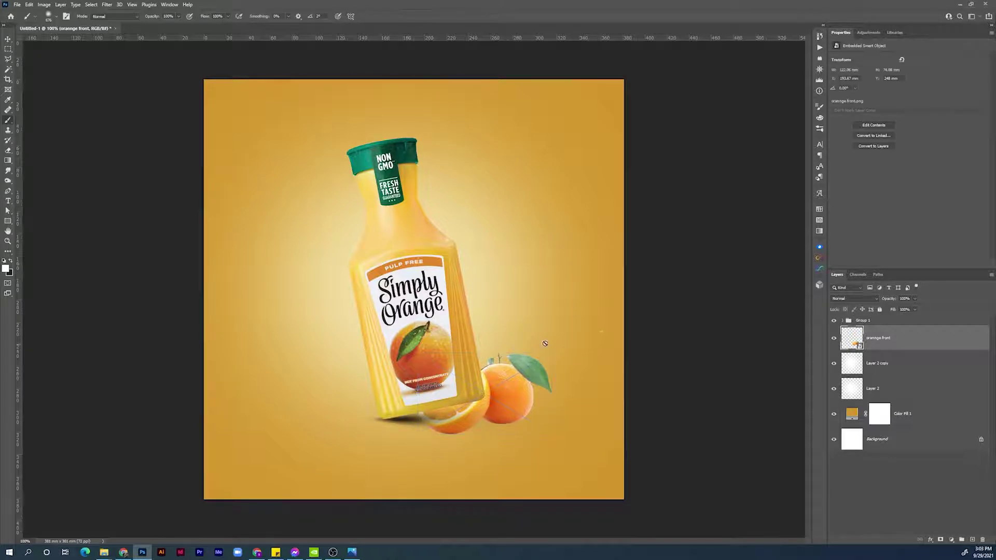
{"action": "left_click_drag", "start_coordinate": [883, 340], "coordinate": [882, 320]}
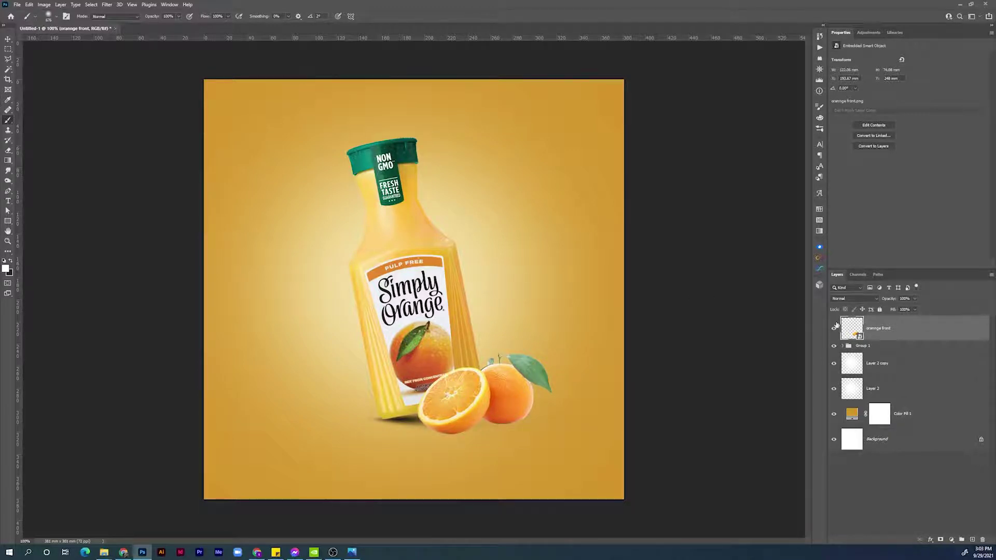
Step: Apply Levels to the oranges layer, lowering the output white level to about 236
{"action": "key", "text": "ctrl+l"}
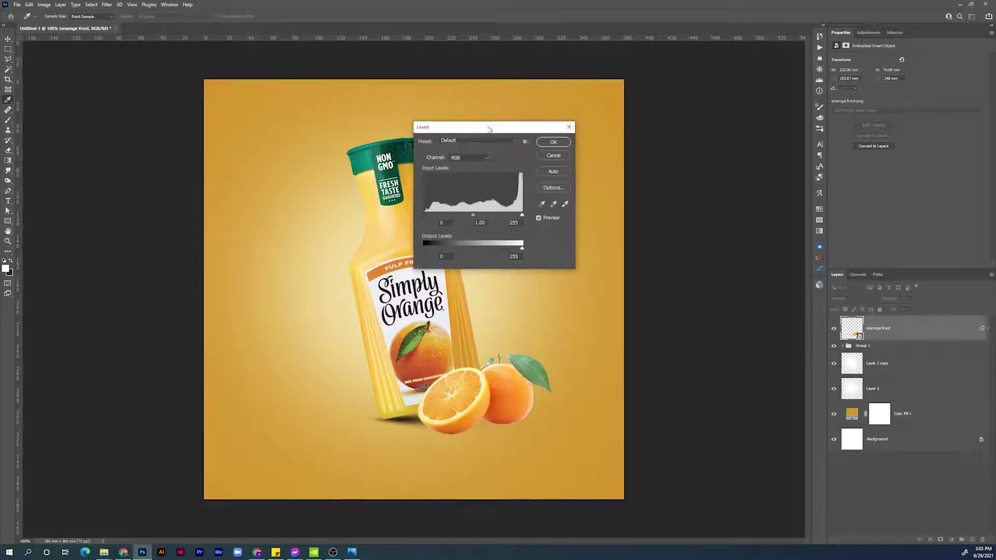
{"action": "left_click_drag", "start_coordinate": [489, 129], "coordinate": [575, 173]}
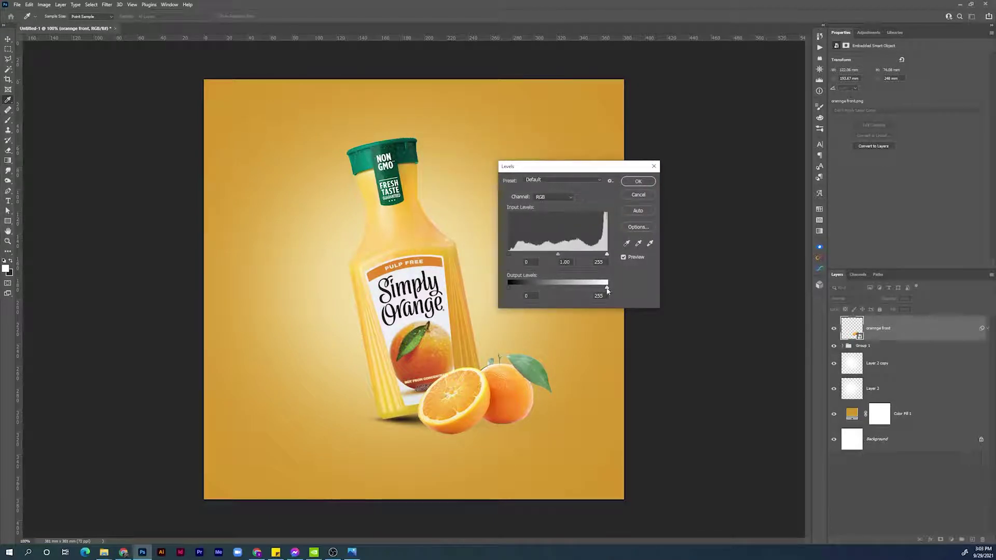
{"action": "left_click_drag", "start_coordinate": [608, 290], "coordinate": [602, 289]}
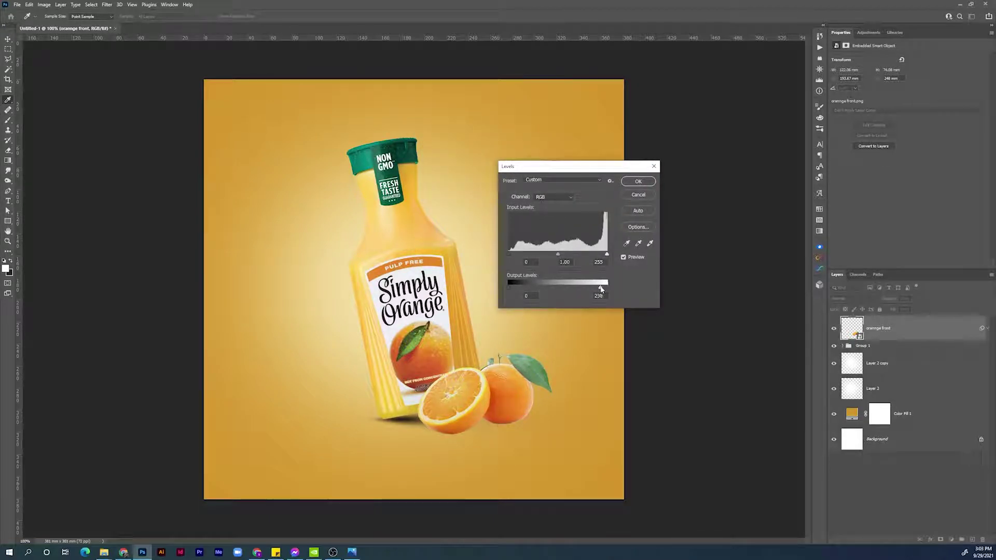
{"action": "left_click", "coordinate": [638, 182]}
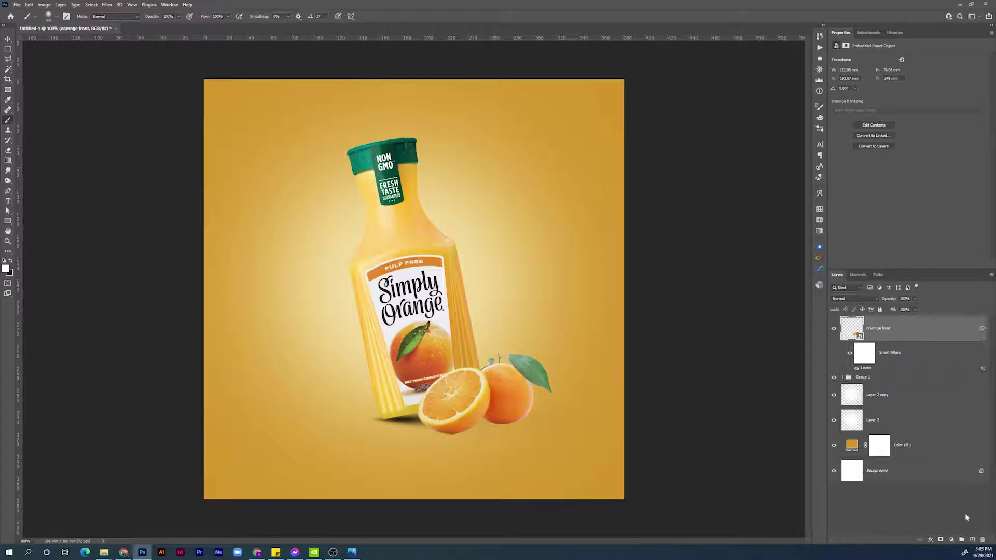
Step: Add a layer beneath the oranges layer and paint one black dab on it with a smaller, harder round brush
{"action": "left_click", "coordinate": [973, 541]}
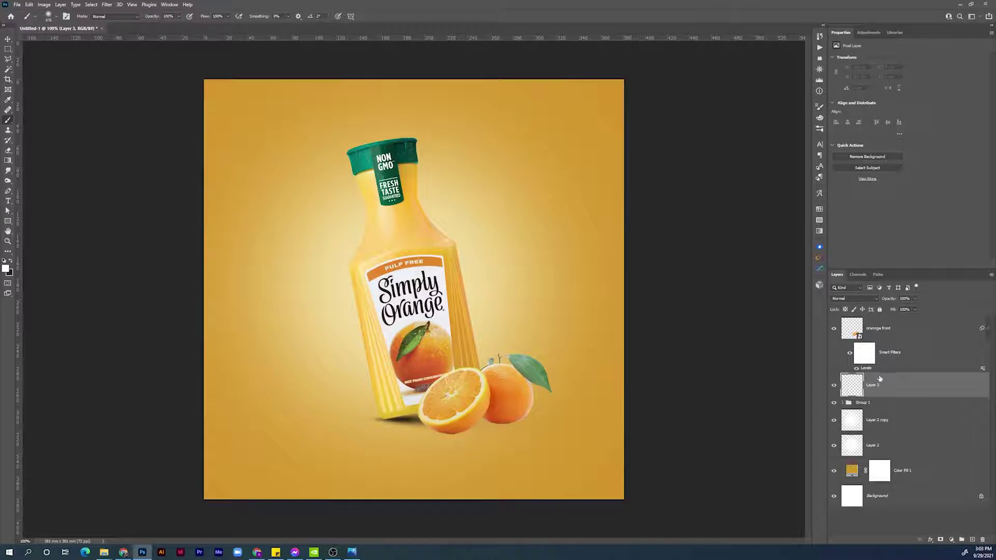
{"action": "left_click", "coordinate": [819, 210]}
{"action": "left_click", "coordinate": [736, 231]}
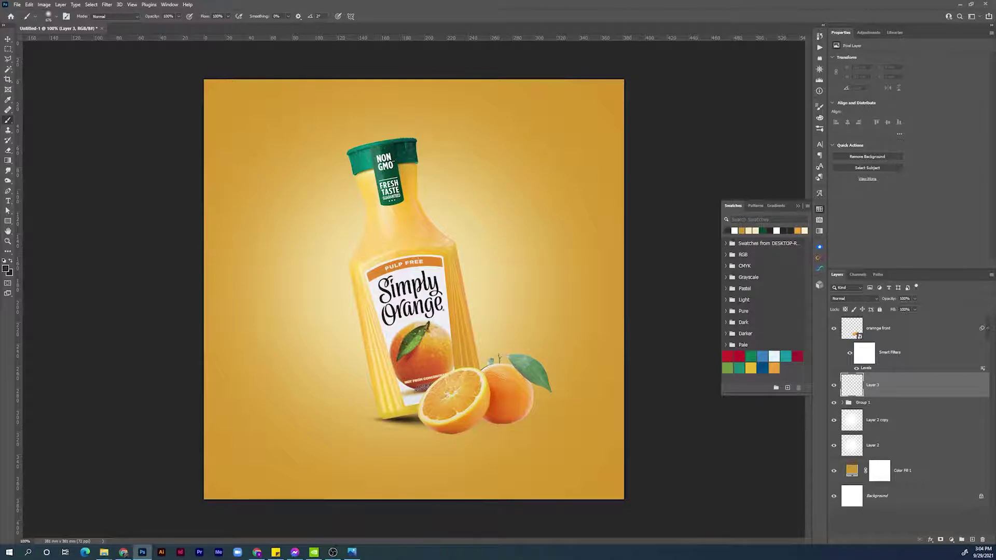
{"action": "left_click", "coordinate": [799, 207]}
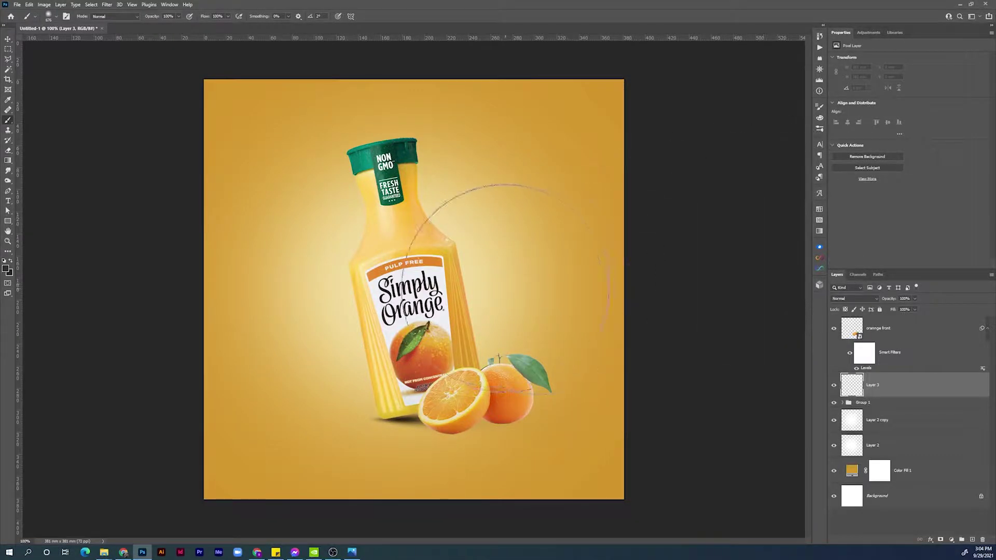
{"action": "left_click_drag", "start_coordinate": [415, 271], "coordinate": [473, 248]}
{"action": "right_click", "coordinate": [418, 258]}
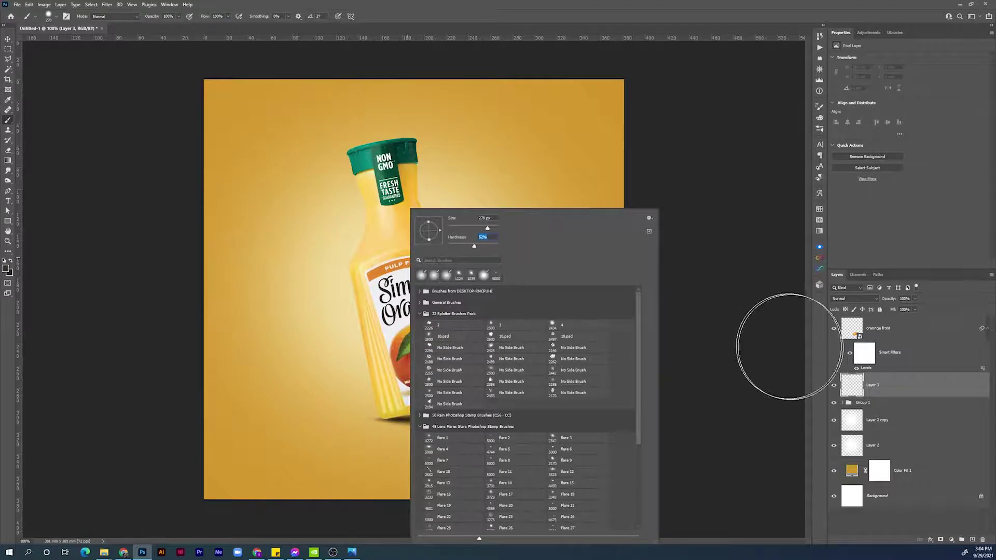
{"action": "key", "text": "Return"}
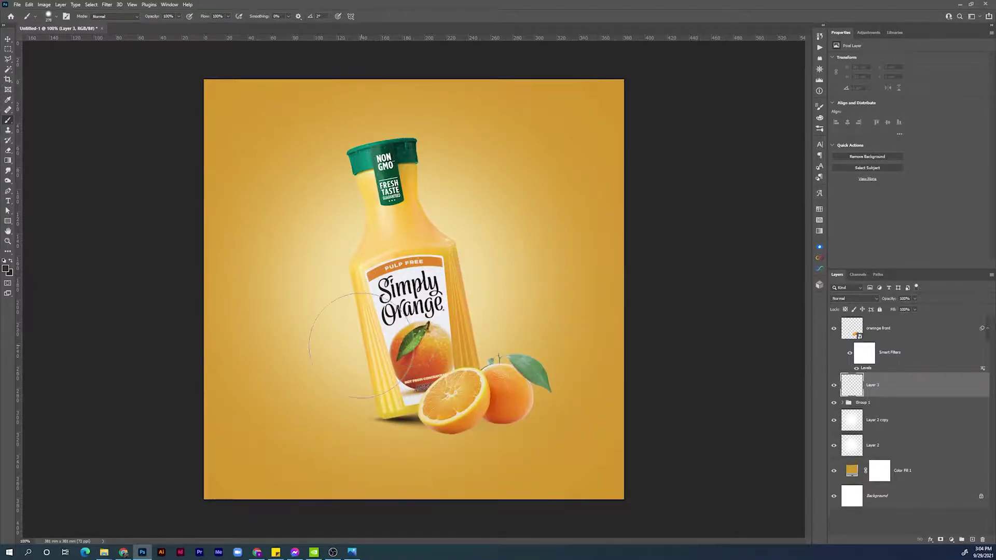
{"action": "left_click", "coordinate": [362, 345]}
Step: Flatten the black dab into a thin shadow about 45 mm wide under the halved orange and set its blend mode to Multiply
{"action": "key", "text": "ctrl+t"}
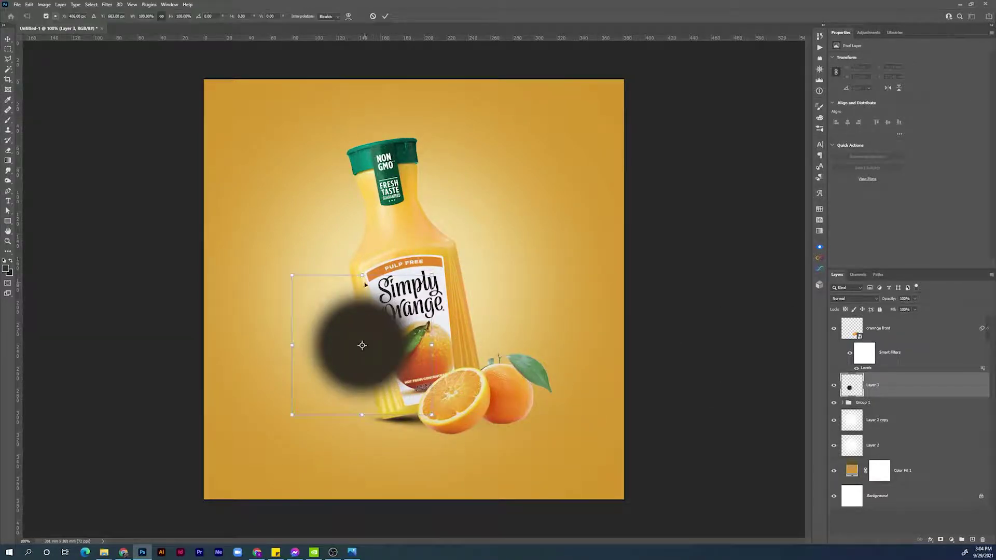
{"action": "mouse_move", "coordinate": [362, 276]}
{"action": "left_mouse_down"}
{"action": "mouse_move", "coordinate": [372, 403]}
{"action": "mouse_move", "coordinate": [471, 434]}
{"action": "mouse_move", "coordinate": [506, 433]}
{"action": "mouse_move", "coordinate": [478, 432]}
{"action": "left_mouse_up"}
{"action": "key", "text": "Return"}
{"action": "key", "text": "b"}
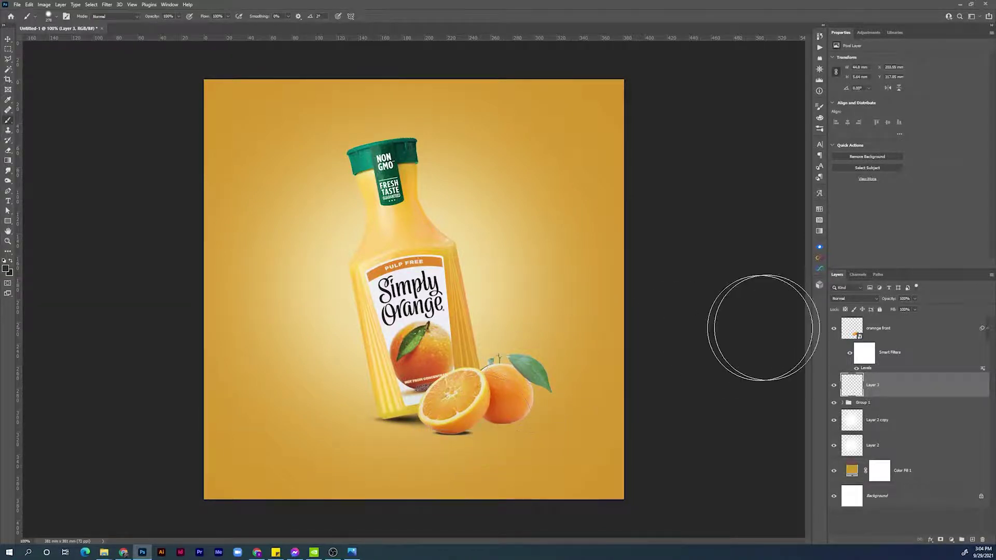
{"action": "left_click", "coordinate": [849, 300]}
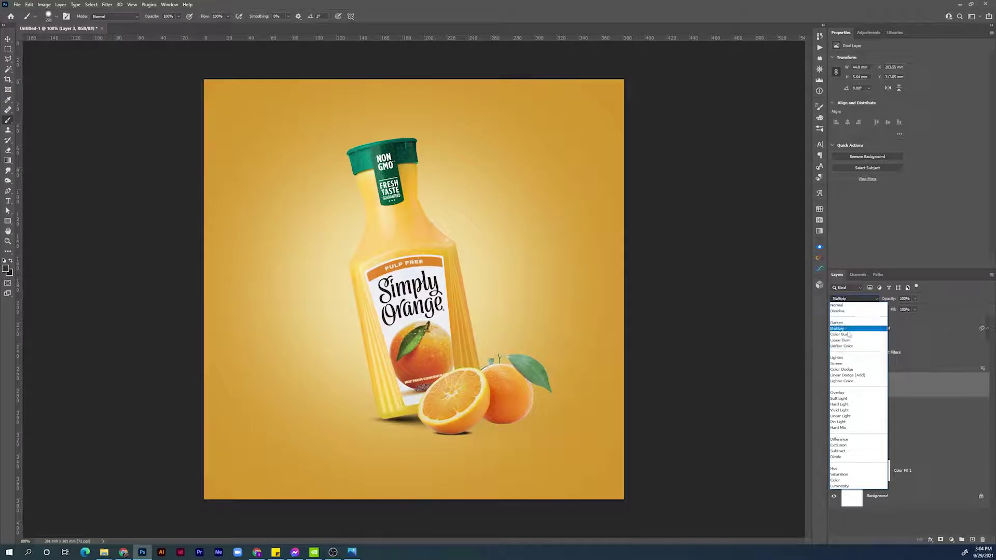
{"action": "left_click", "coordinate": [850, 325]}
Step: Transform the halved orange's contact shadow, narrowing it to about 40 mm to fit the fruit's base
{"action": "key", "text": "z"}
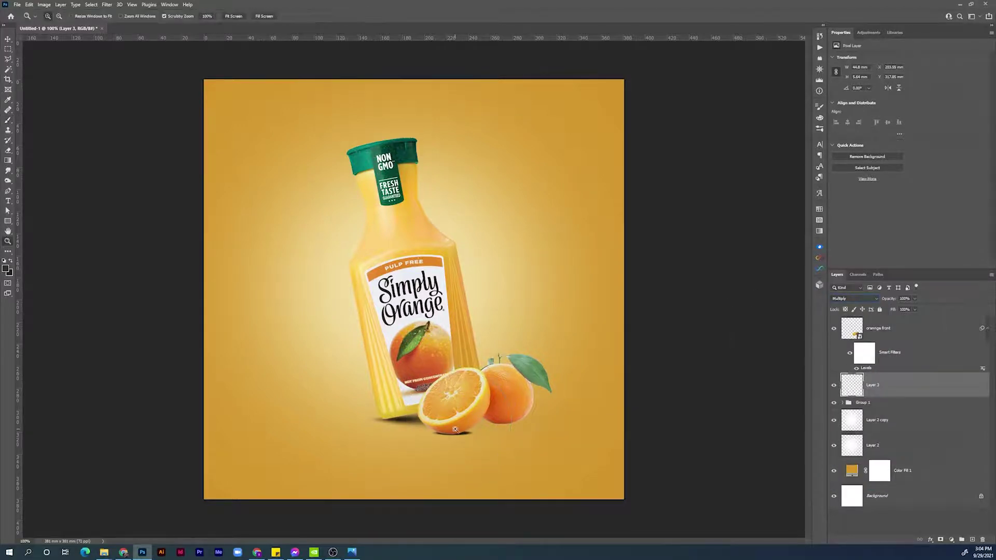
{"action": "mouse_move", "coordinate": [491, 433]}
{"action": "left_mouse_down"}
{"action": "mouse_move", "coordinate": [501, 437]}
{"action": "mouse_move", "coordinate": [491, 449]}
{"action": "mouse_move", "coordinate": [504, 445]}
{"action": "left_mouse_up"}
{"action": "left_click", "coordinate": [491, 433]}
{"action": "key", "text": "v"}
{"action": "key", "text": "ctrl+t"}
{"action": "key", "text": "Return"}
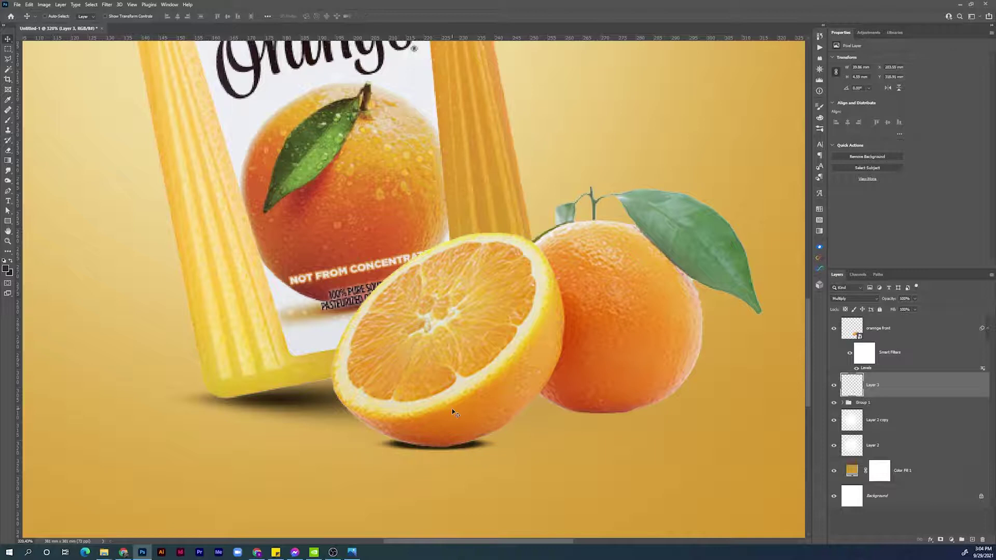
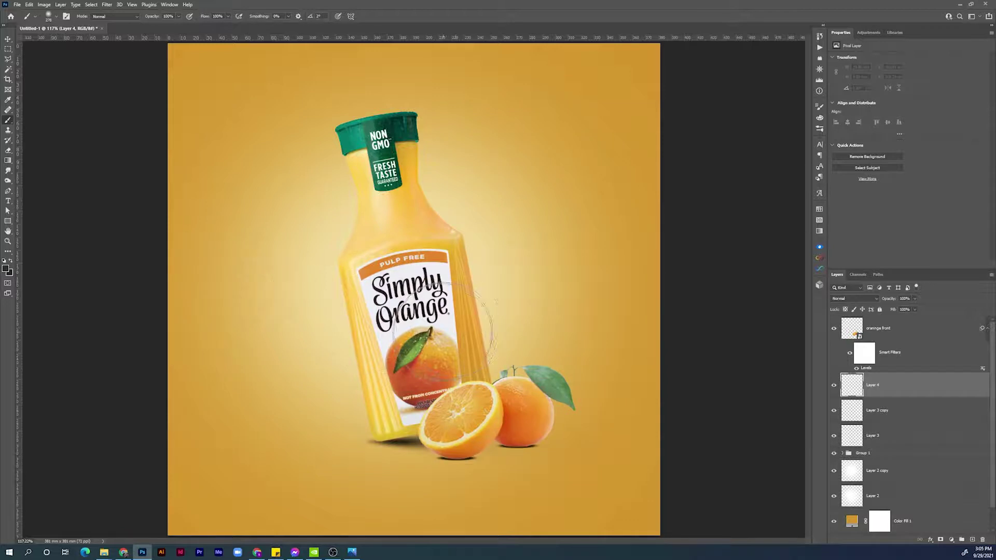
Step: Paint a large soft black dab on the new layer and flatten it into a shadow about 157 mm wide beneath both oranges
{"action": "right_click", "coordinate": [451, 326], "text": "alt"}
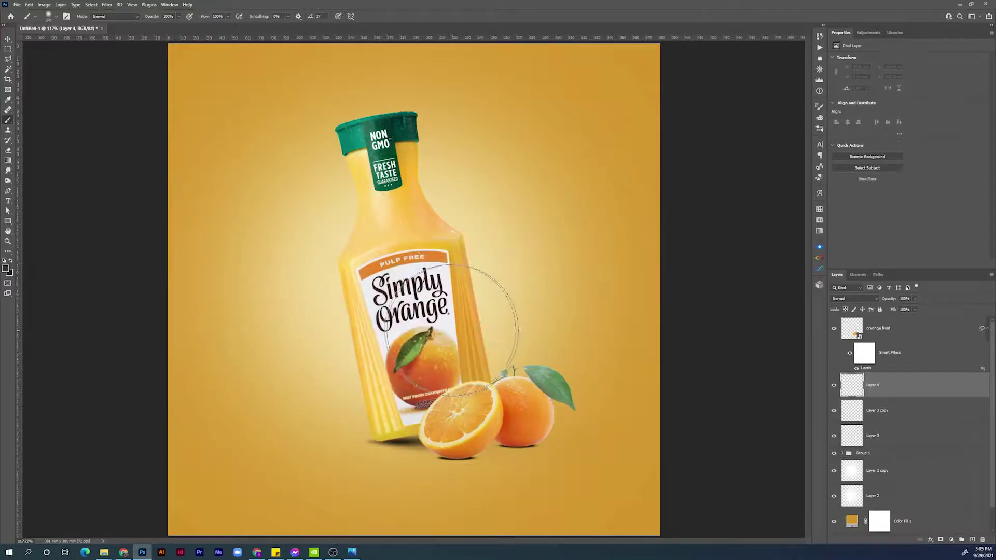
{"action": "left_click", "coordinate": [459, 334]}
{"action": "key", "text": "ctrl+t"}
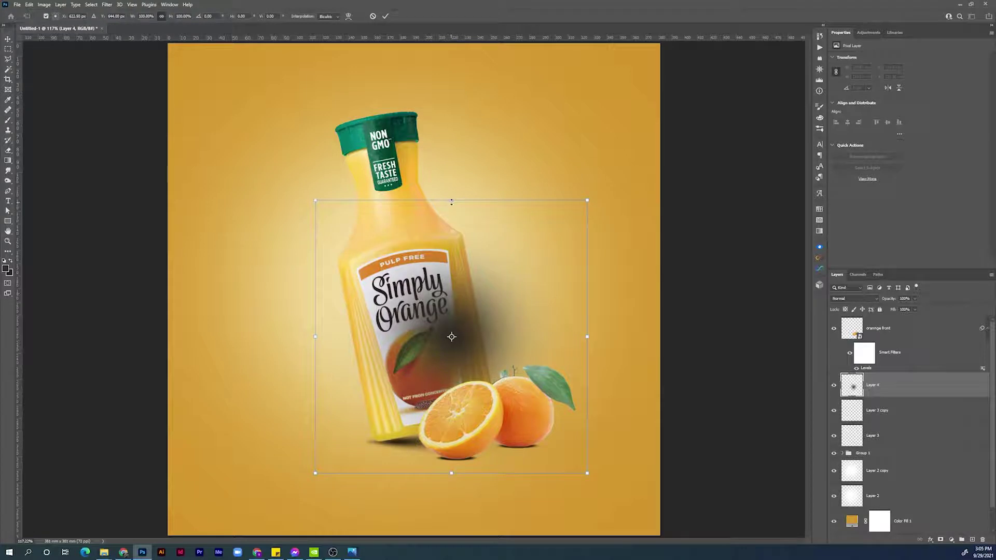
{"action": "left_click_drag", "start_coordinate": [451, 202], "coordinate": [482, 449]}
{"action": "left_click_drag", "start_coordinate": [588, 457], "coordinate": [561, 456]}
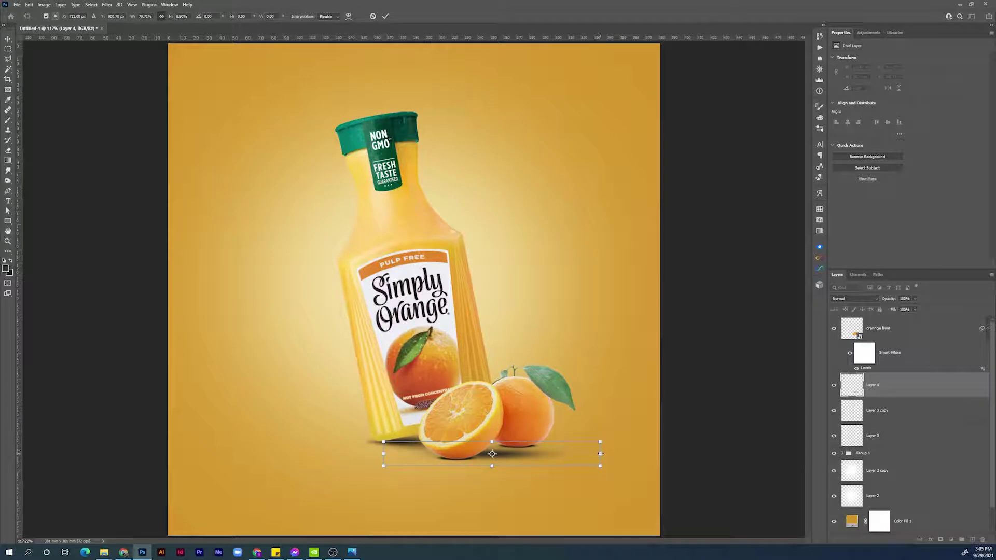
{"action": "left_click_drag", "start_coordinate": [601, 458], "coordinate": [571, 443]}
{"action": "key", "text": "Return"}
{"action": "key", "text": "b"}
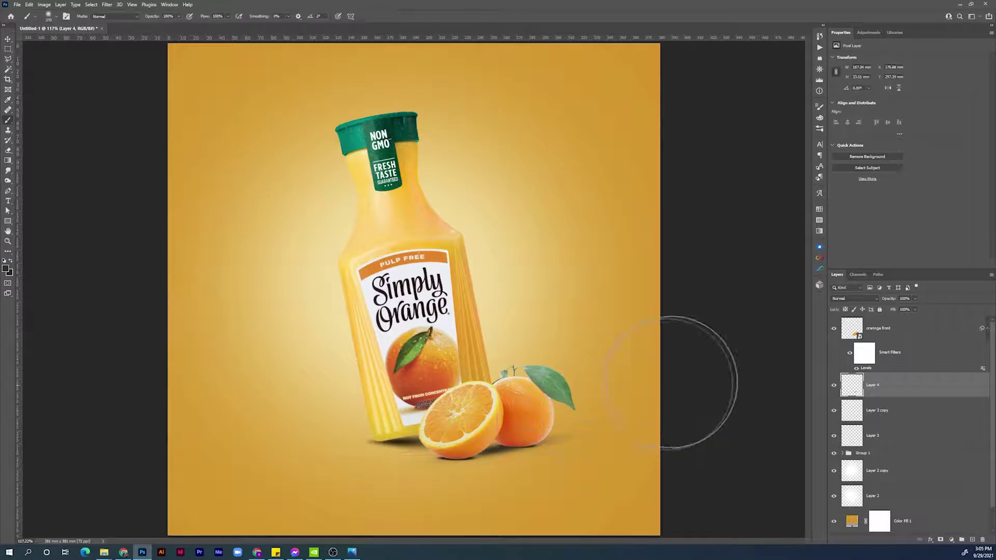
Step: Set the wide soft shadow's blend mode to Multiply and slightly reduce its layer opacity
{"action": "left_click", "coordinate": [857, 298]}
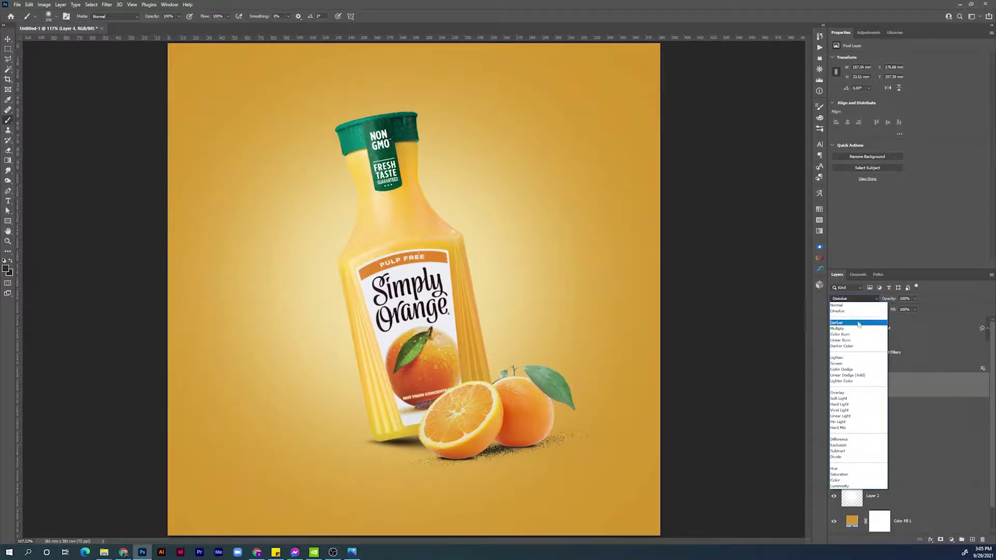
{"action": "left_click", "coordinate": [859, 329]}
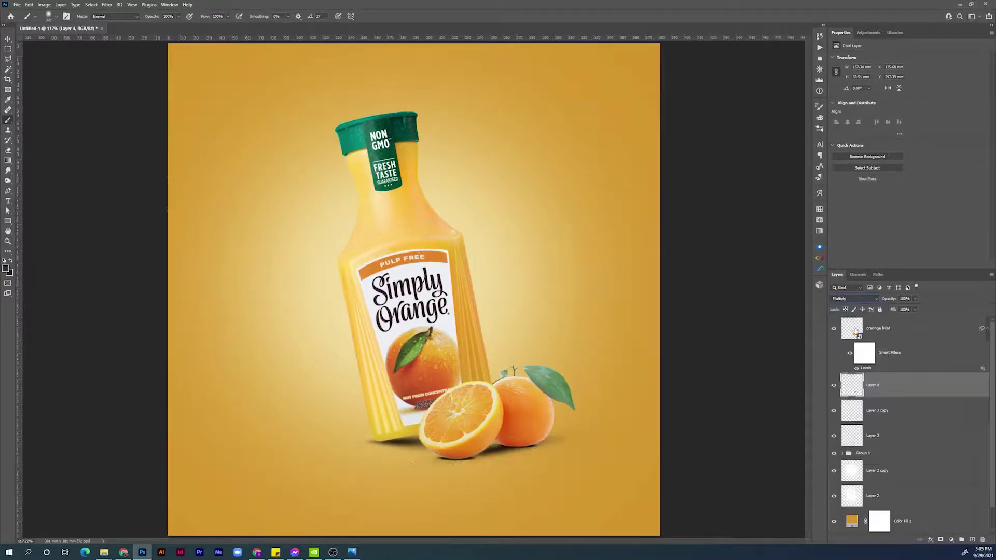
{"action": "left_click_drag", "start_coordinate": [894, 300], "coordinate": [889, 302]}
Step: Nudge the wide soft shadow slightly to refine its position beneath the oranges
{"action": "key", "text": "v"}
{"action": "left_click_drag", "start_coordinate": [541, 438], "coordinate": [544, 446]}
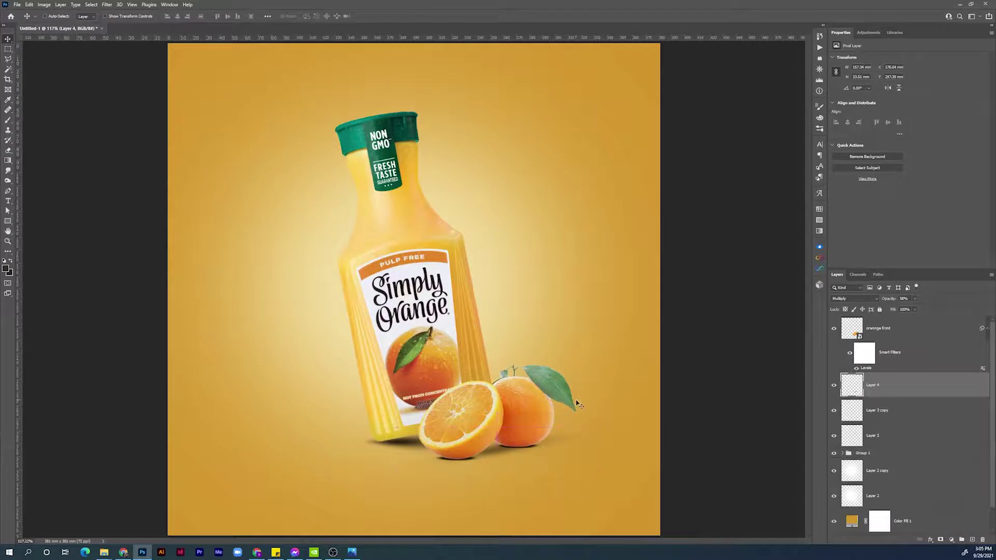
{"action": "left_click_drag", "start_coordinate": [574, 404], "coordinate": [576, 402]}
Step: Add a drop shadow to the front oranges: Multiply, 23% opacity, -31° angle, 21 px distance, 0% spread, 13 px size and 4% noise
{"action": "key", "text": "ctrl"}
{"action": "left_click", "coordinate": [507, 416], "text": "ctrl"}
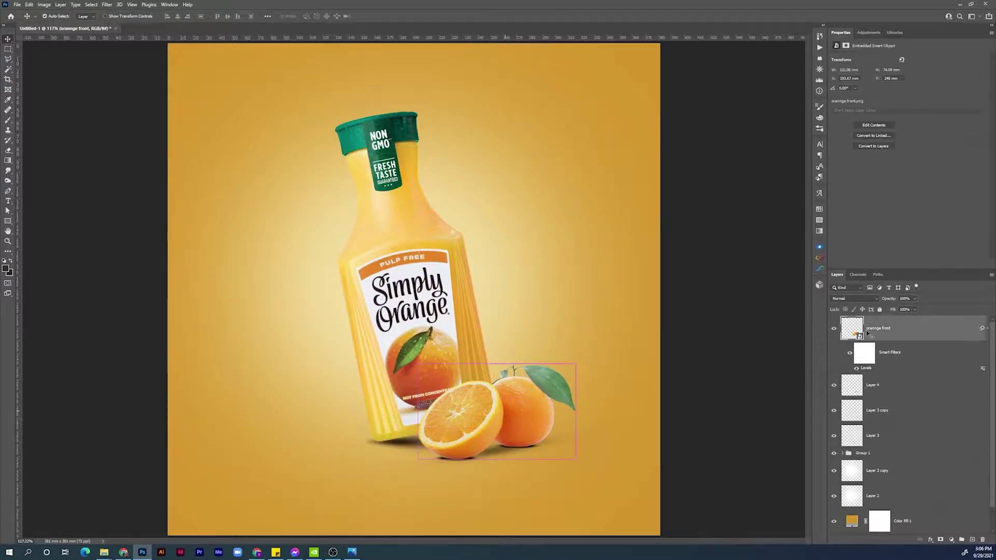
{"action": "double_click", "coordinate": [923, 333]}
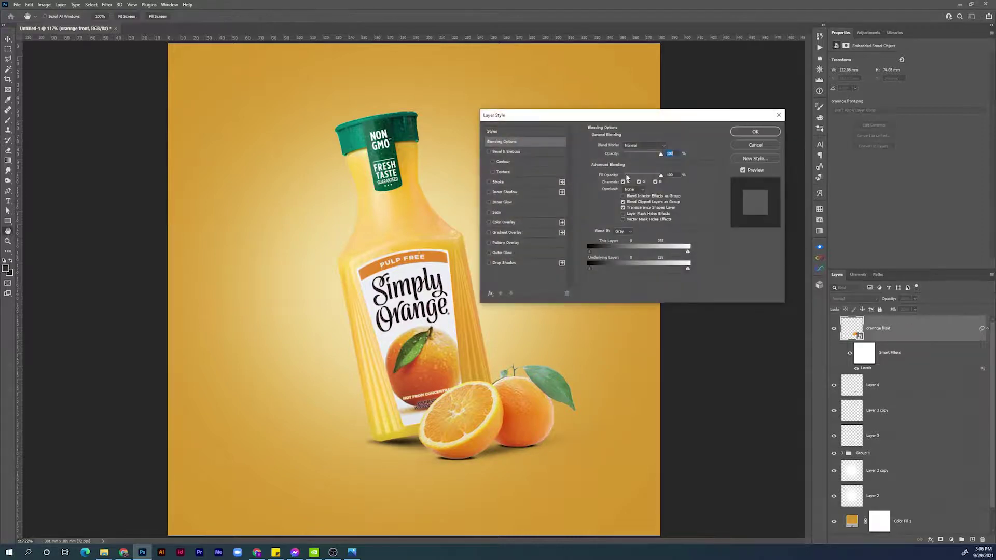
{"action": "left_click", "coordinate": [492, 263]}
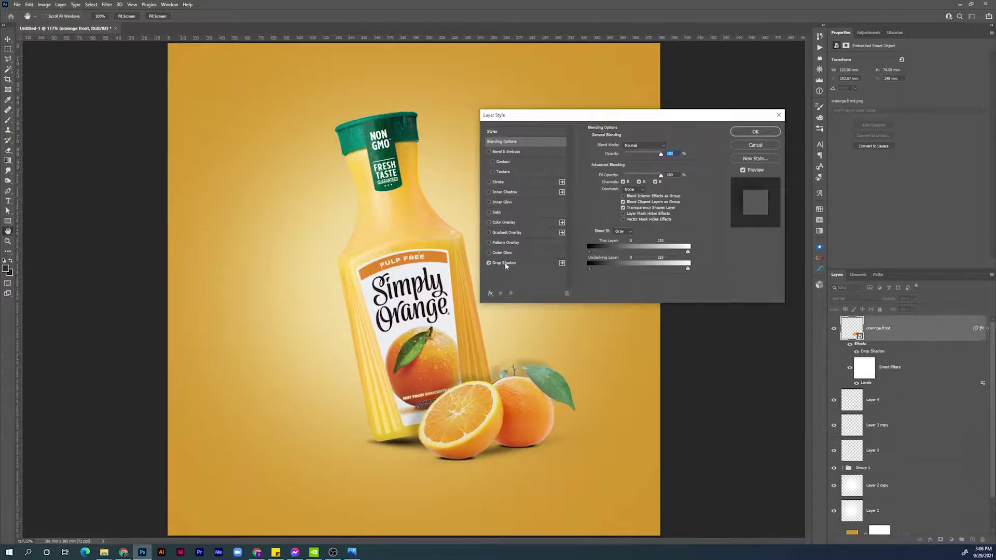
{"action": "left_click", "coordinate": [508, 264]}
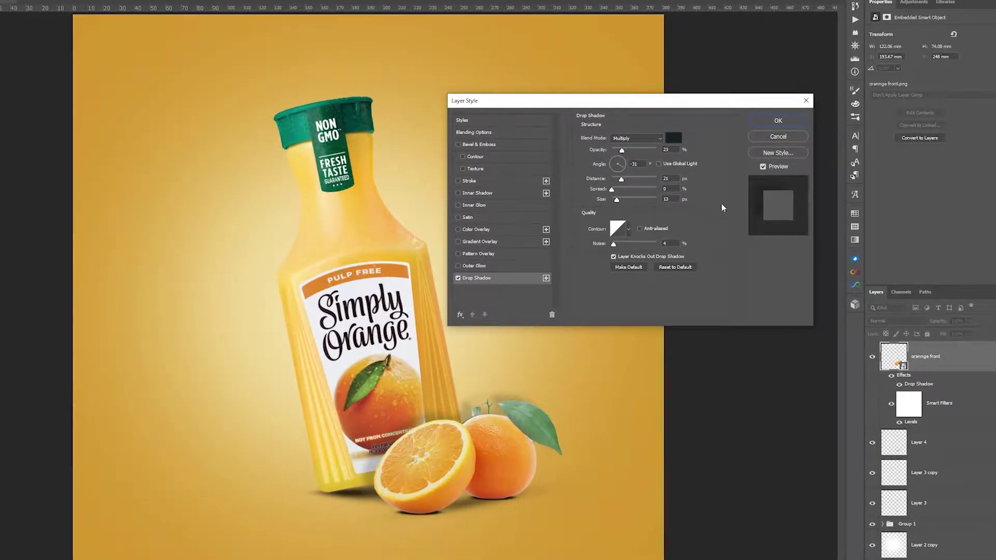
{"action": "left_click", "coordinate": [787, 120]}
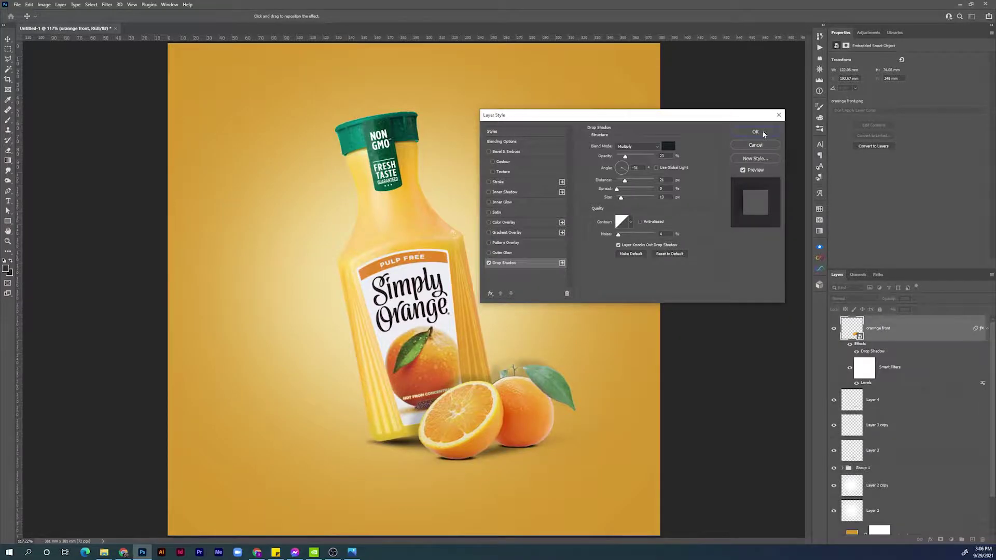
{"action": "left_click", "coordinate": [761, 133]}
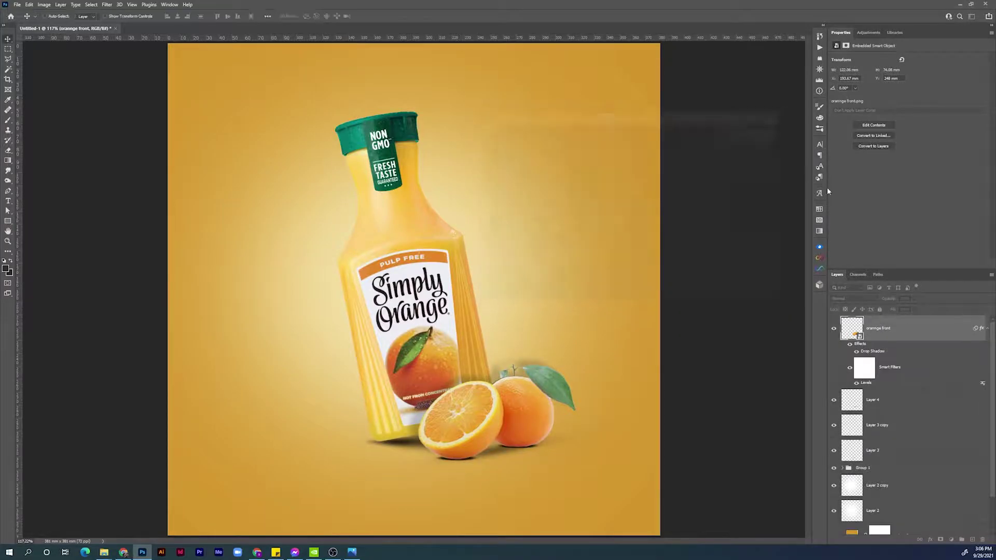
Step: Separate the oranges' drop shadow into its own layer and clip it to the bottle layer inside Group 1
{"action": "right_click", "coordinate": [878, 353]}
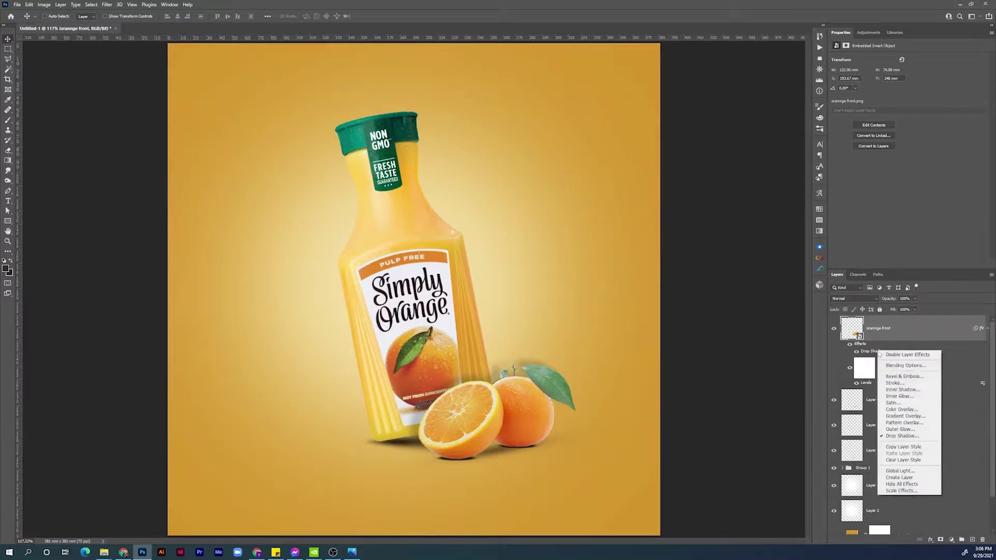
{"action": "left_click", "coordinate": [910, 478]}
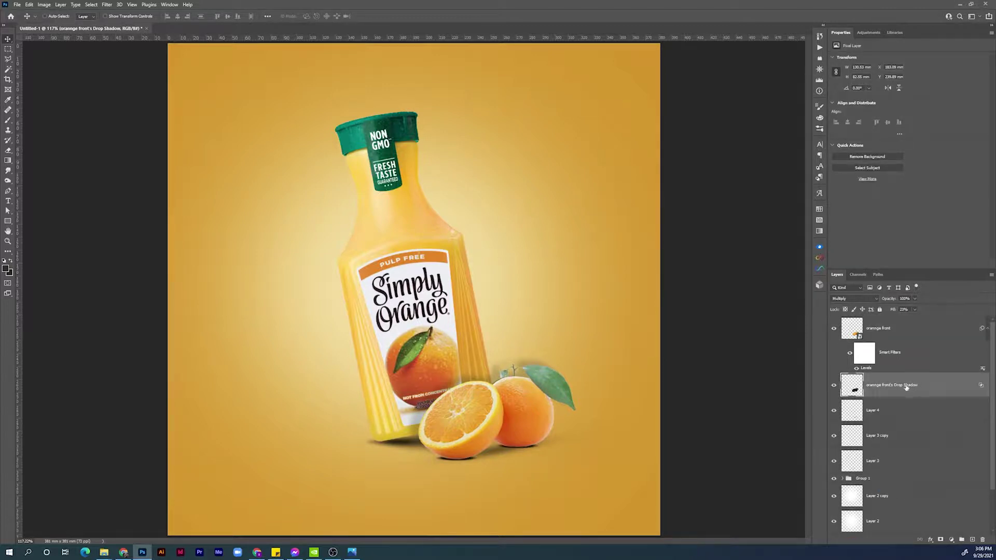
{"action": "left_click", "coordinate": [843, 479]}
{"action": "left_click_drag", "start_coordinate": [894, 386], "coordinate": [902, 476]}
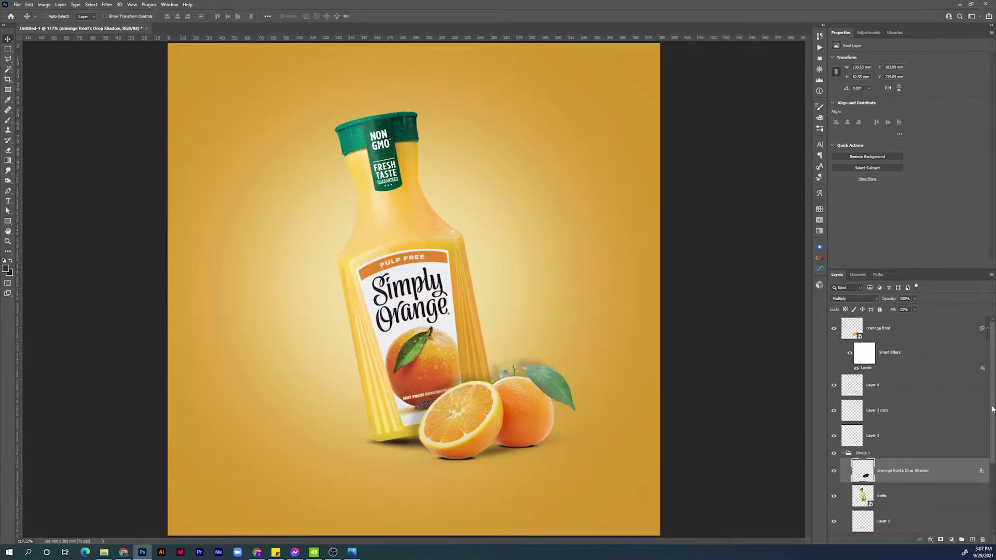
{"action": "scroll", "coordinate": [975, 415], "scroll_direction": "down", "scroll_amount": 2}
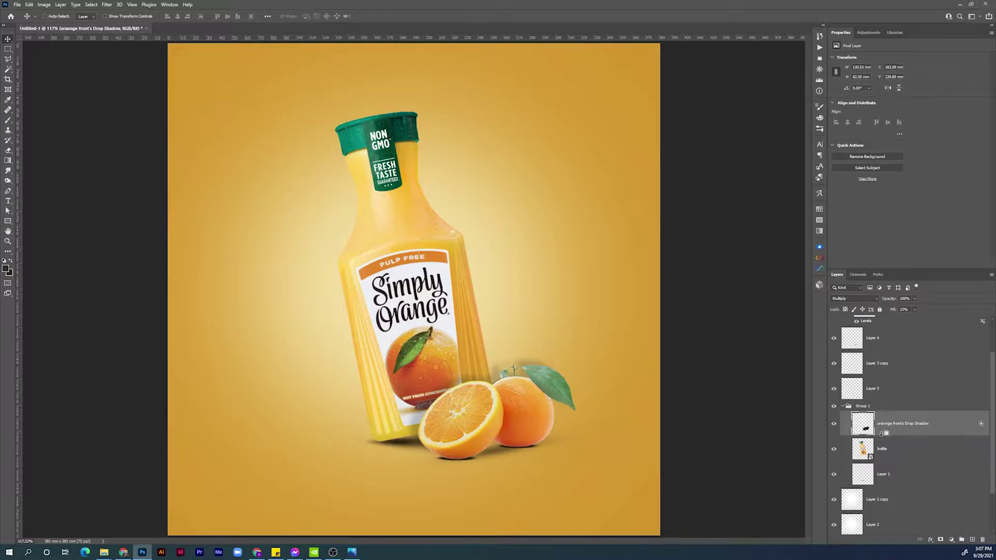
{"action": "left_click", "coordinate": [882, 437], "text": "alt"}
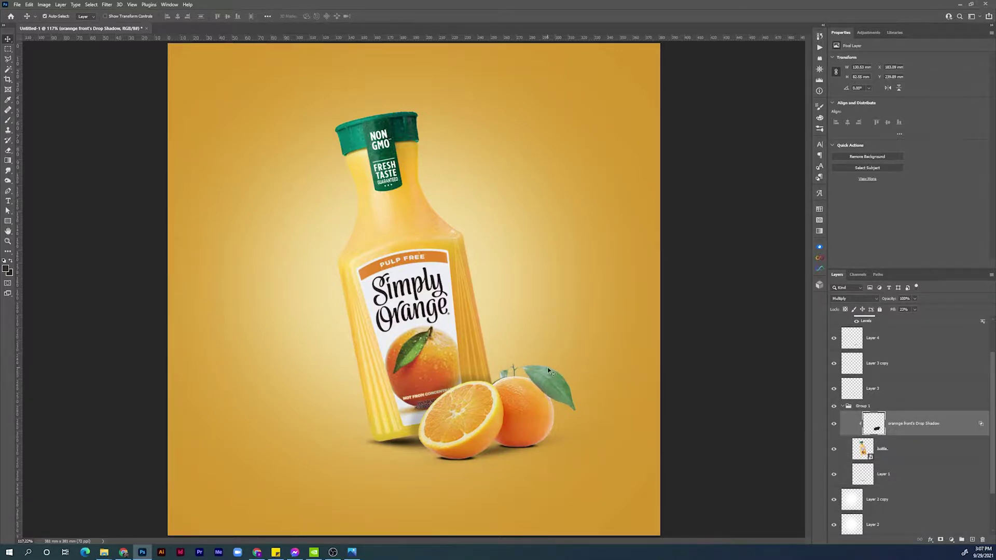
Step: Skew the clipped drop shadow slightly, lowering its right side behind the oranges
{"action": "key", "text": "ctrl+t"}
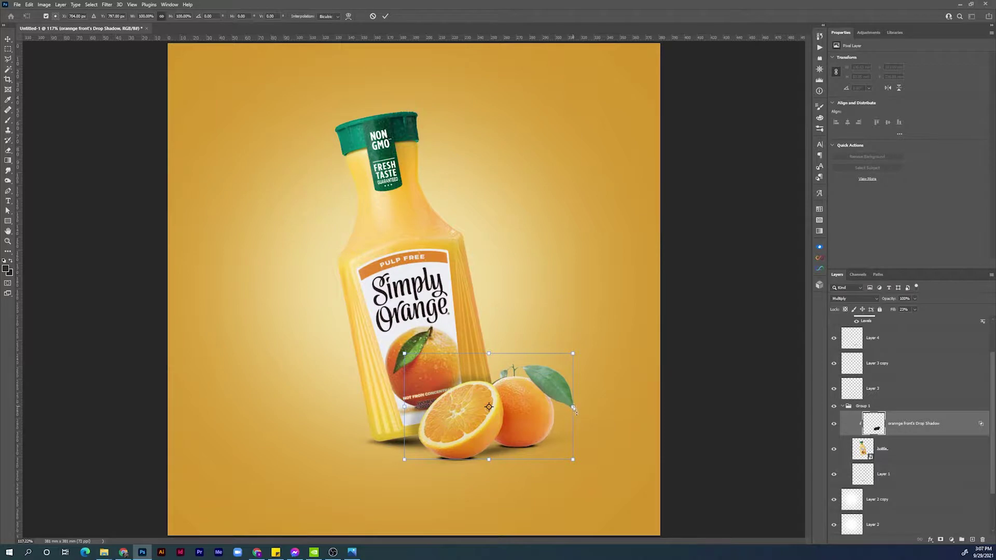
{"action": "left_click_drag", "start_coordinate": [574, 408], "coordinate": [574, 418]}
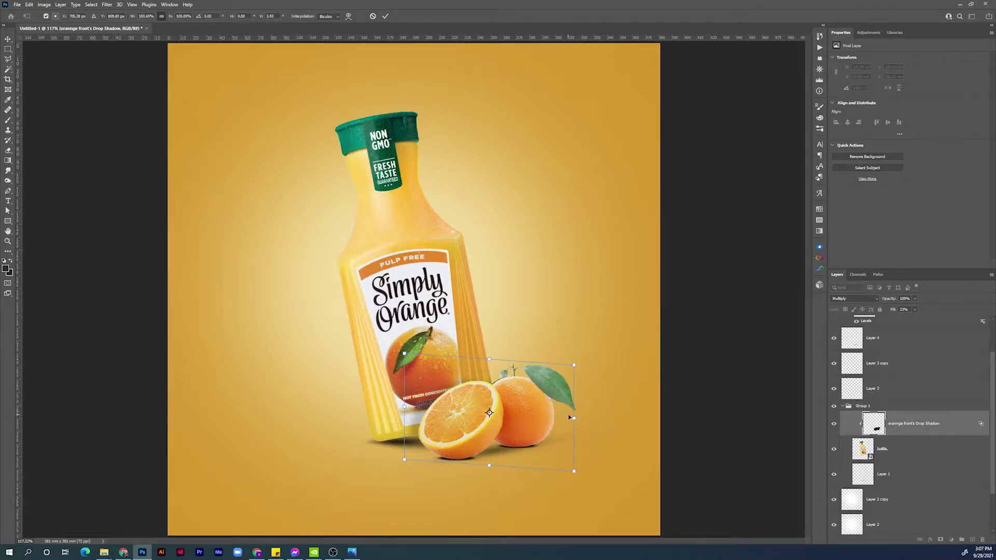
{"action": "key", "text": "Return"}
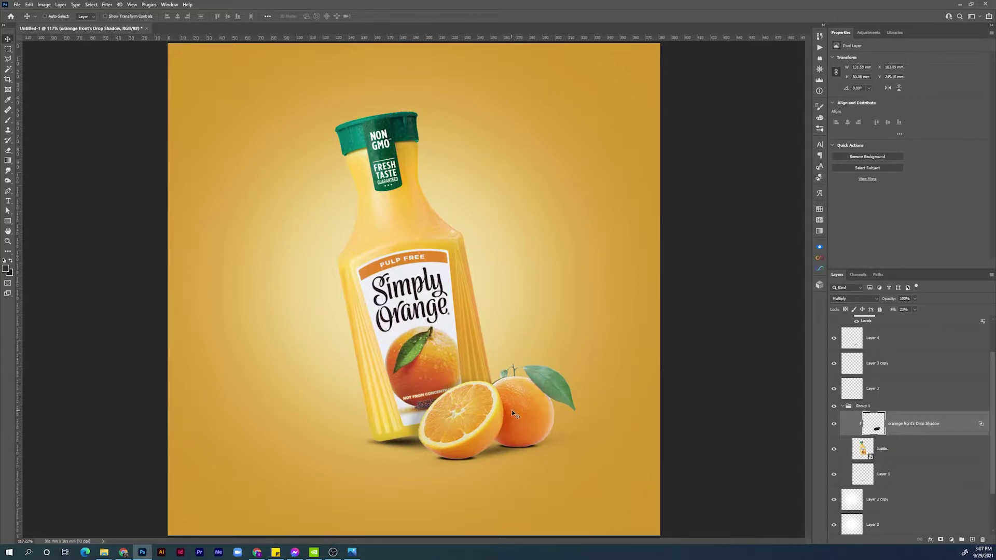
Step: Place leaf 4.png as an embedded object above Layer 2 copy and position it to the left of the bottle's neck
{"action": "left_click", "coordinate": [843, 406]}
{"action": "left_click", "coordinate": [876, 445]}
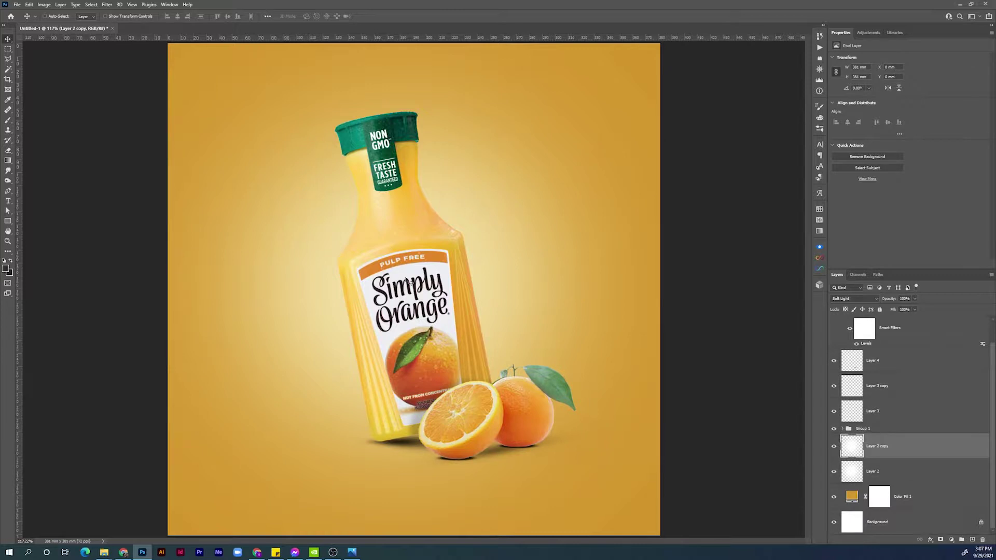
{"action": "left_click", "coordinate": [18, 5]}
{"action": "left_click", "coordinate": [98, 171]}
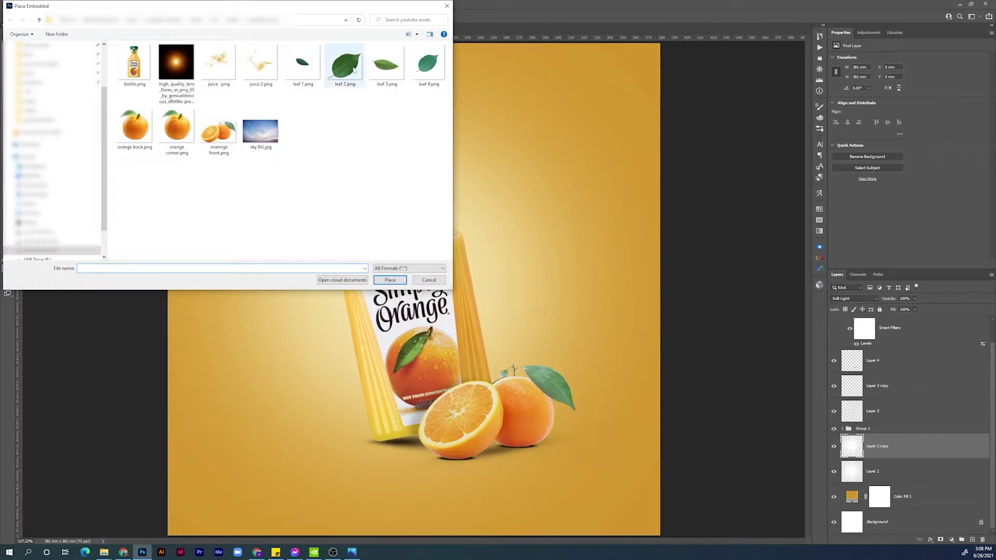
{"action": "double_click", "coordinate": [428, 64]}
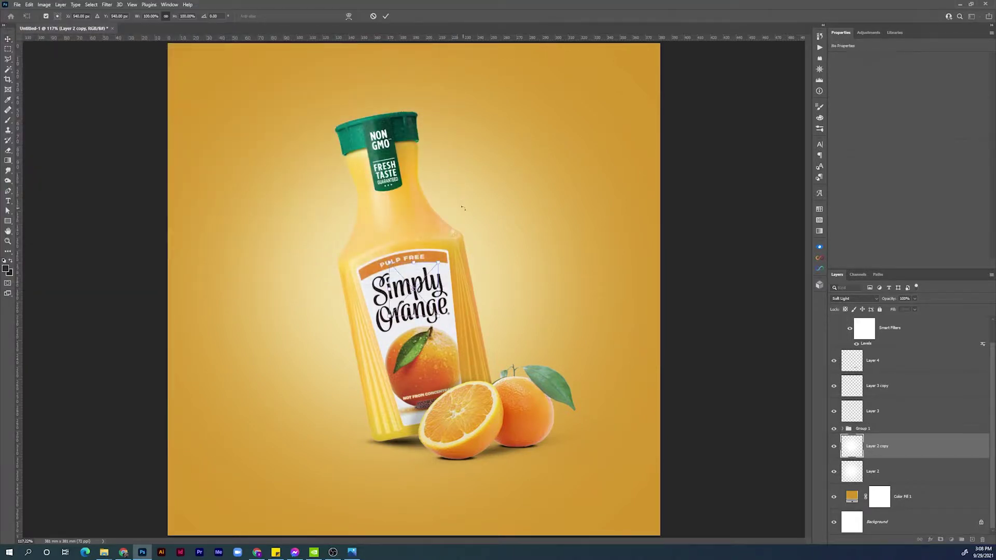
{"action": "left_click_drag", "start_coordinate": [427, 284], "coordinate": [323, 183]}
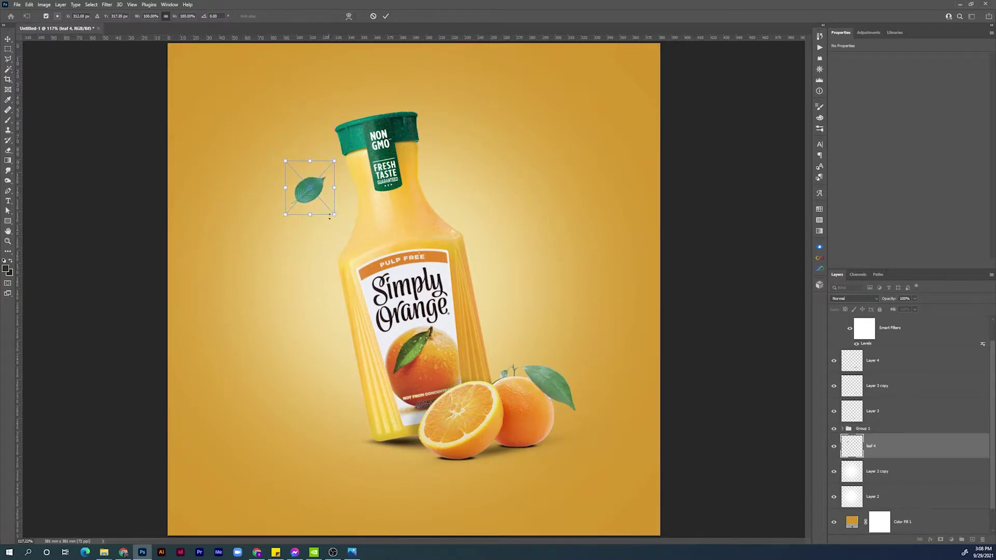
{"action": "key", "text": "Return"}
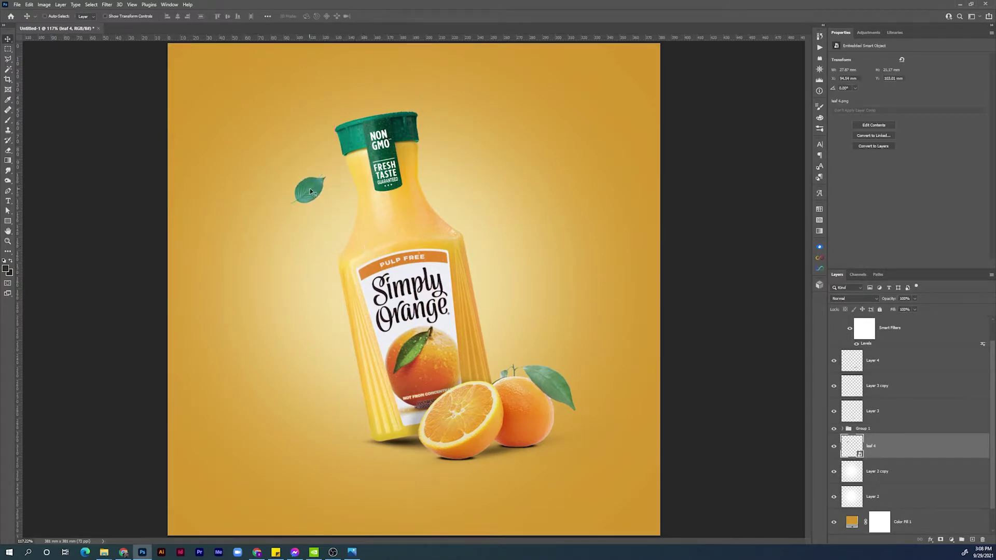
Step: Duplicate the leaf to the right of the bottle above the oranges and rotate the copy about -85°
{"action": "left_click_drag", "start_coordinate": [312, 194], "coordinate": [526, 326]}
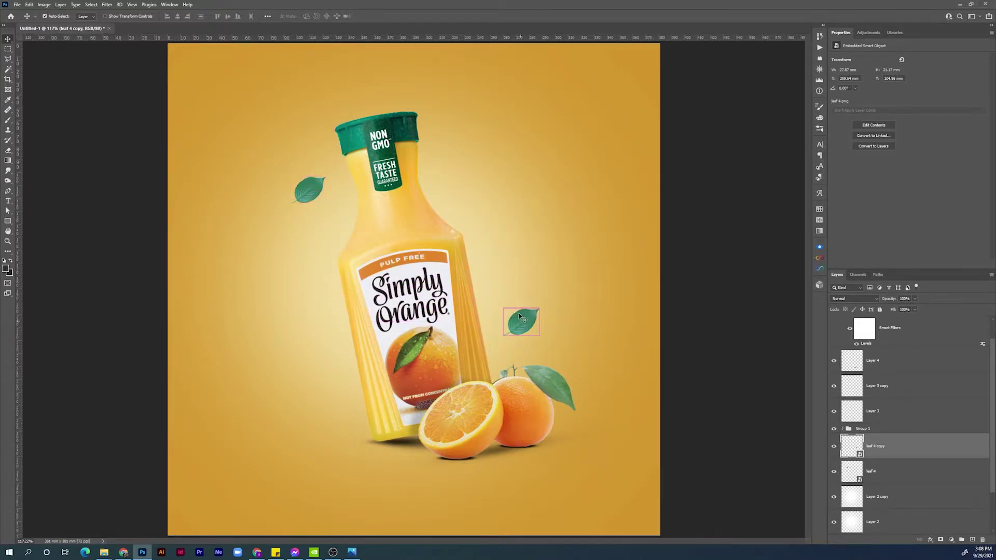
{"action": "key", "text": "ctrl+t"}
{"action": "left_click_drag", "start_coordinate": [567, 353], "coordinate": [563, 273]}
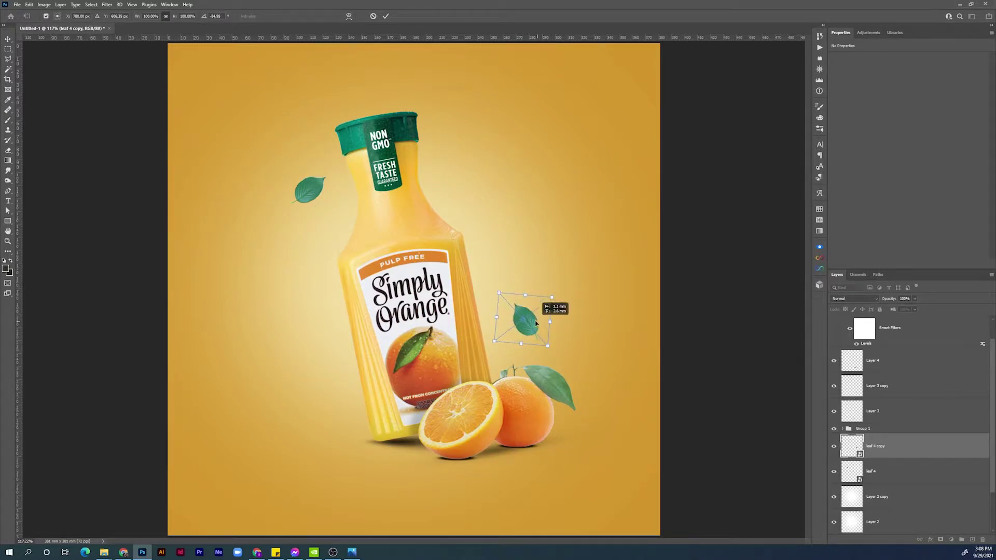
{"action": "left_click_drag", "start_coordinate": [543, 324], "coordinate": [538, 325]}
{"action": "key", "text": "Return"}
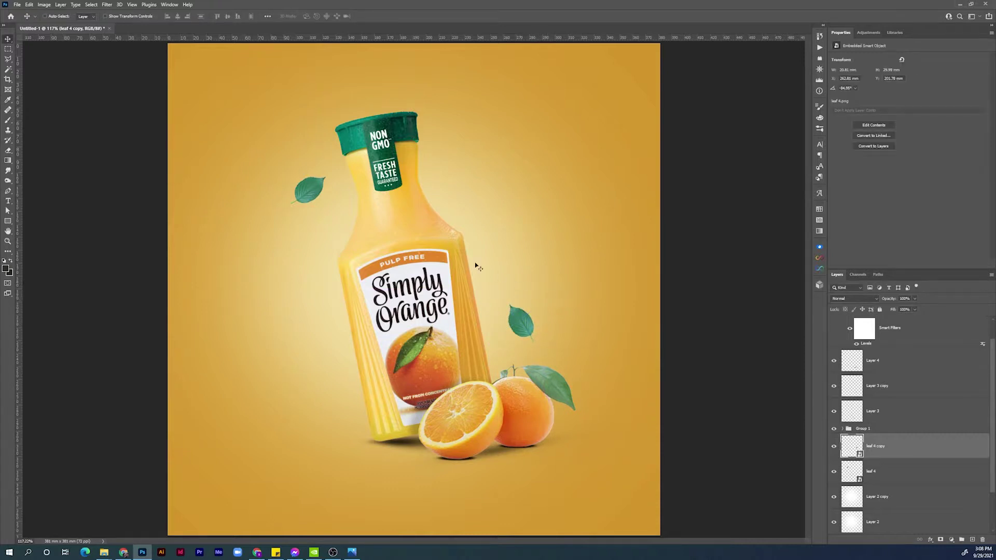
Step: Place leaf 3.png as an embedded object to the right of the bottle's neck, tilted clockwise
{"action": "left_click", "coordinate": [17, 7]}
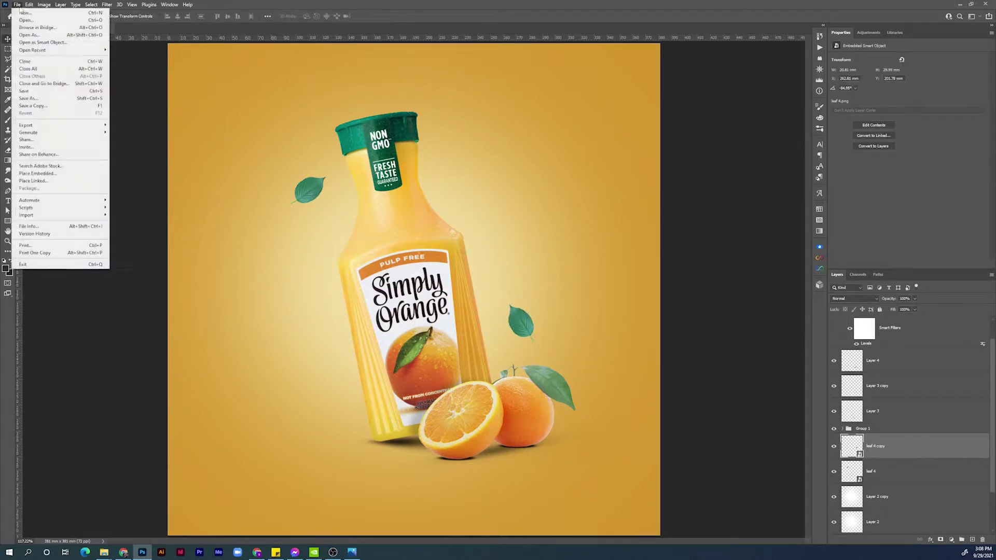
{"action": "left_click", "coordinate": [62, 174]}
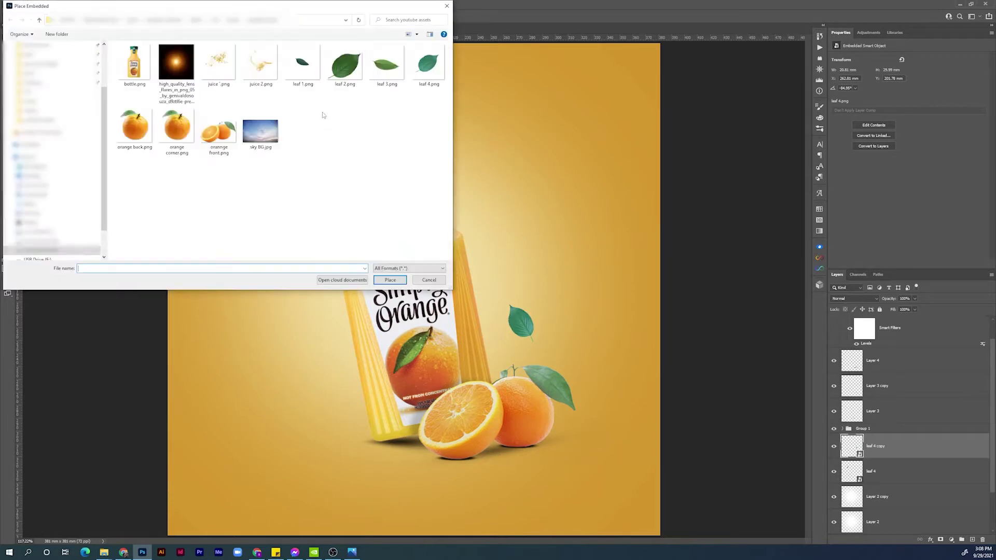
{"action": "double_click", "coordinate": [386, 65]}
{"action": "left_click_drag", "start_coordinate": [436, 265], "coordinate": [530, 158]}
{"action": "double_click", "coordinate": [491, 178]}
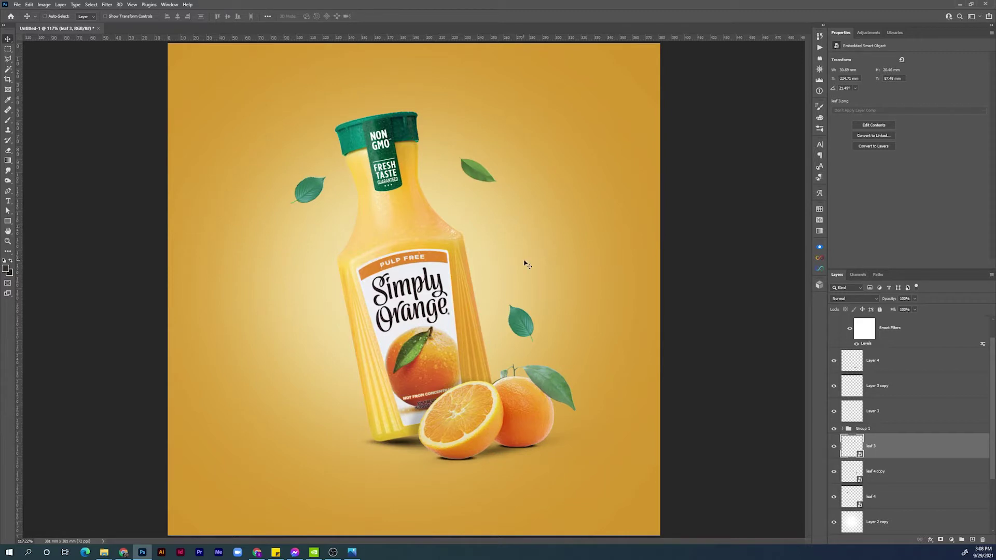
Step: Raise the hue of the leaf beside the bottle's neck with Hue/Saturation to match the bluish green of the other leaves
{"action": "key", "text": "ctrl+u"}
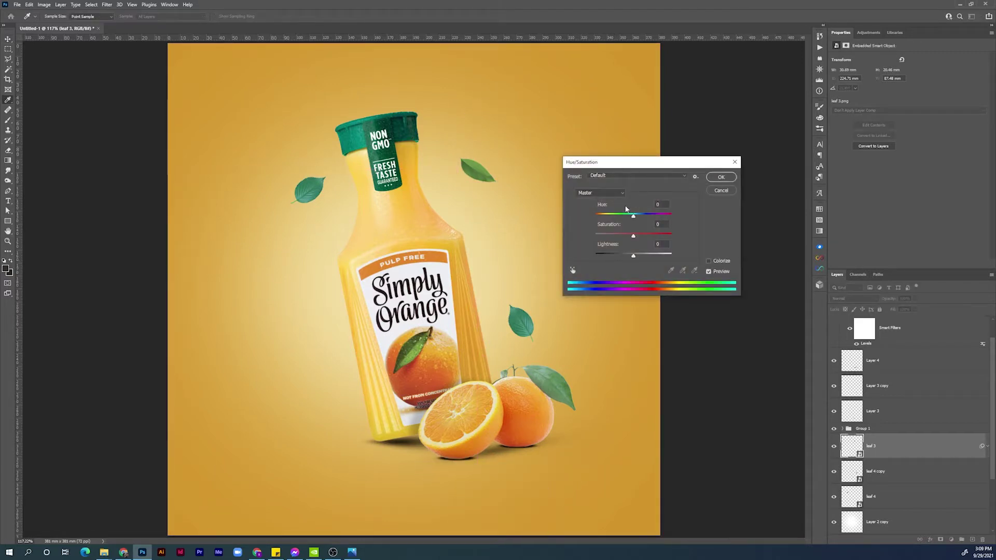
{"action": "left_click_drag", "start_coordinate": [636, 219], "coordinate": [644, 219]}
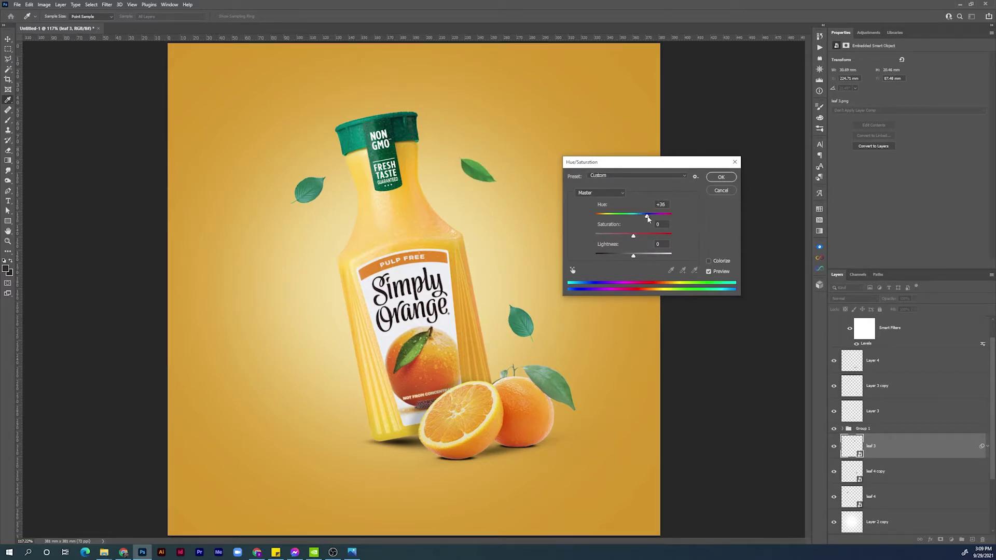
{"action": "left_click_drag", "start_coordinate": [652, 220], "coordinate": [653, 220]}
{"action": "left_click", "coordinate": [721, 177]}
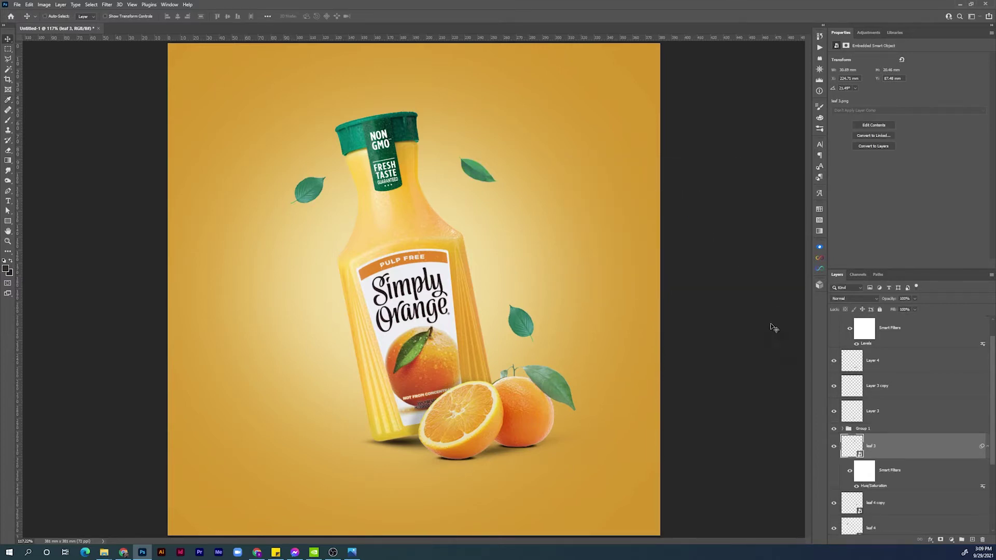